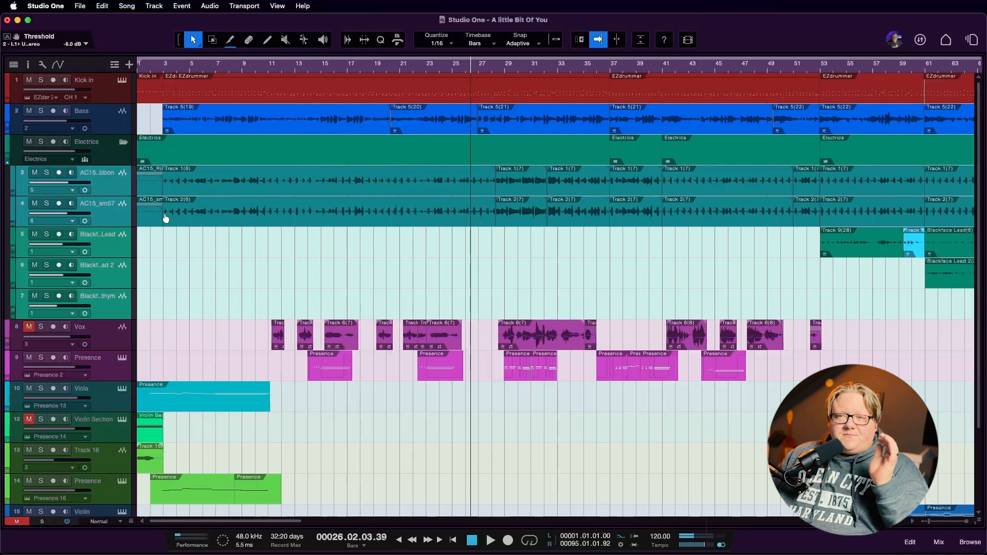
Step: Place the playhead at bar 3, show the mixer console and close the External Devices window
left_click(169, 70)
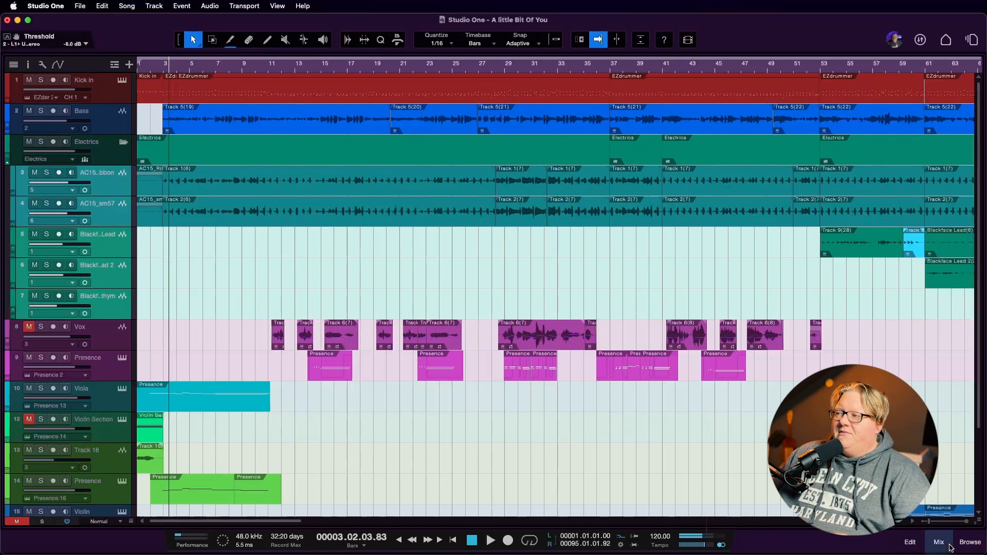
left_click(938, 542)
key("Caps_Lock")
scroll(94, 282, "left", 4)
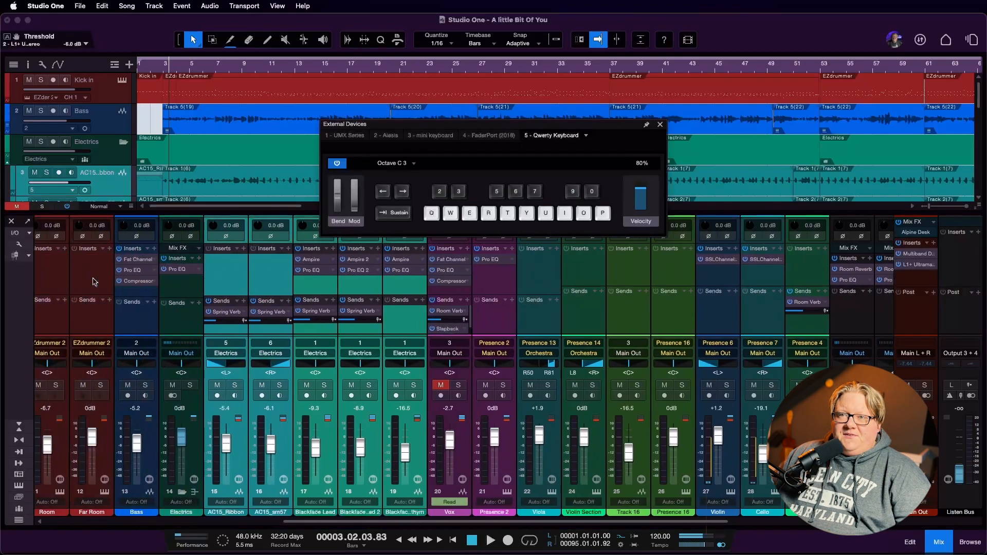
left_click(660, 125)
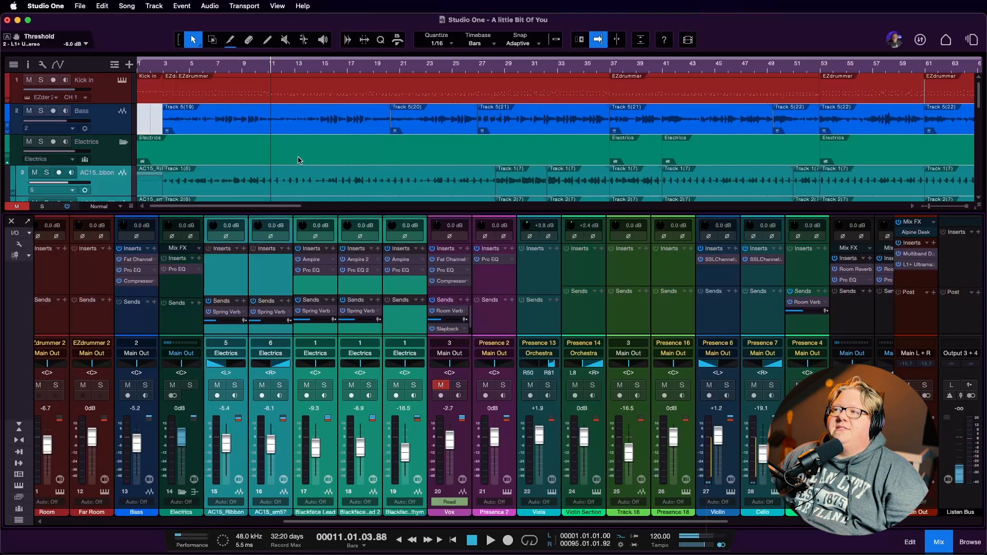
Step: Play the full mix from bar 3 and solo the electric guitar tracks during playback
left_click(164, 68)
key("space")
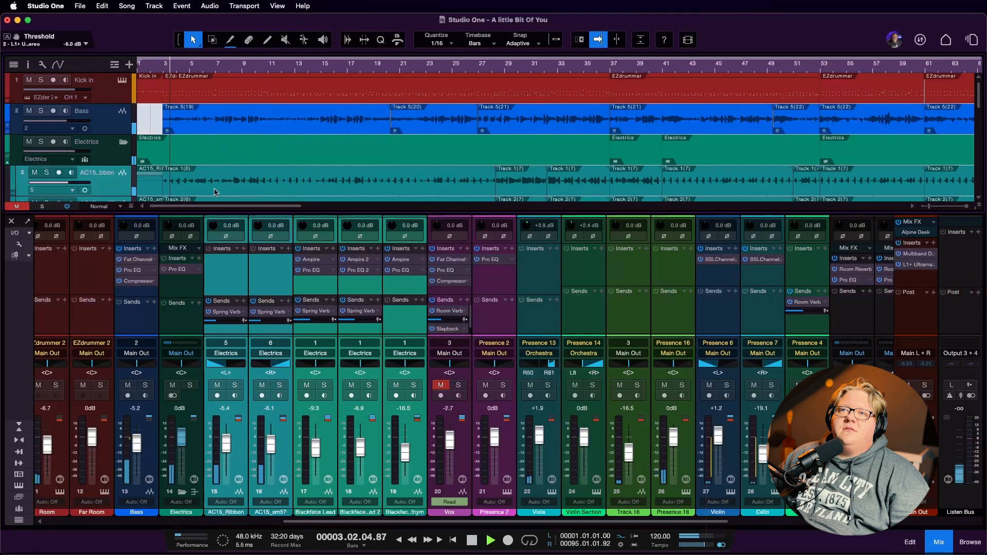
key("s")
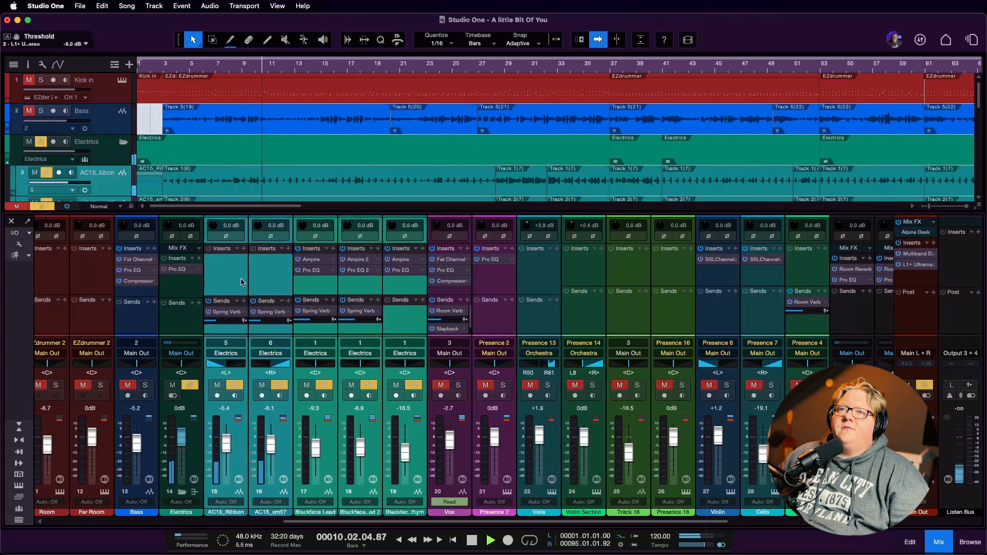
key("space")
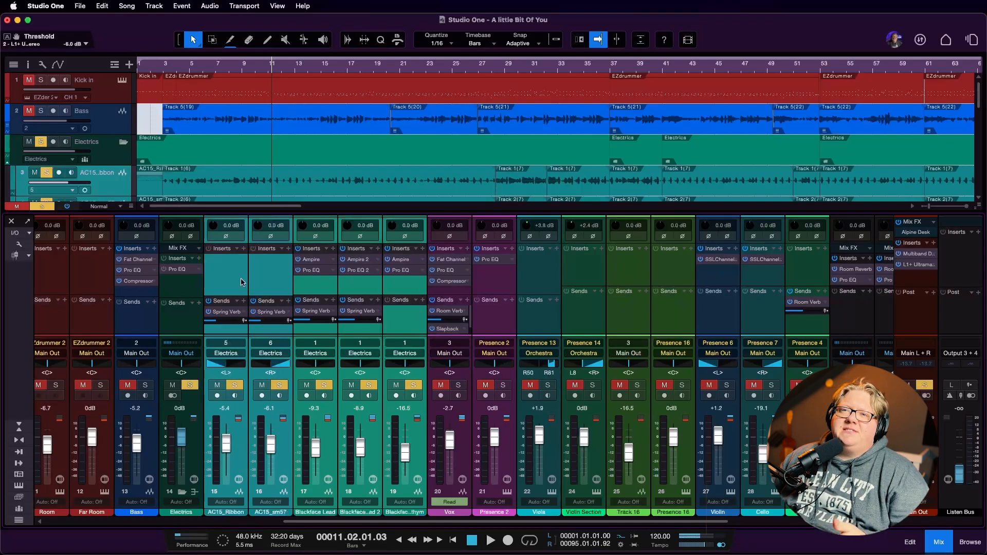
Step: Listen to a short passage of the soloed electric guitars starting from bar 11
scroll(229, 149, "up", 8)
left_click(274, 70)
key("space")
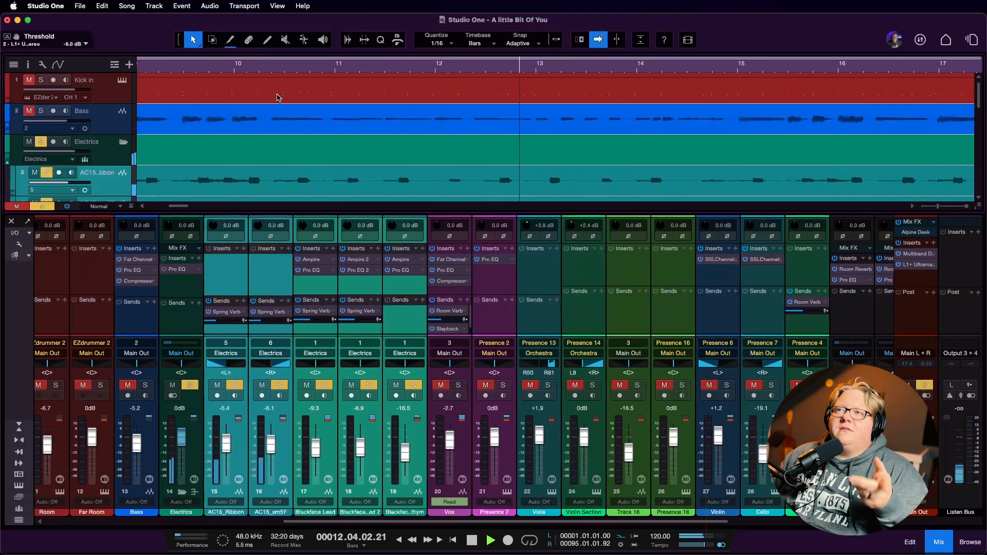
key("space")
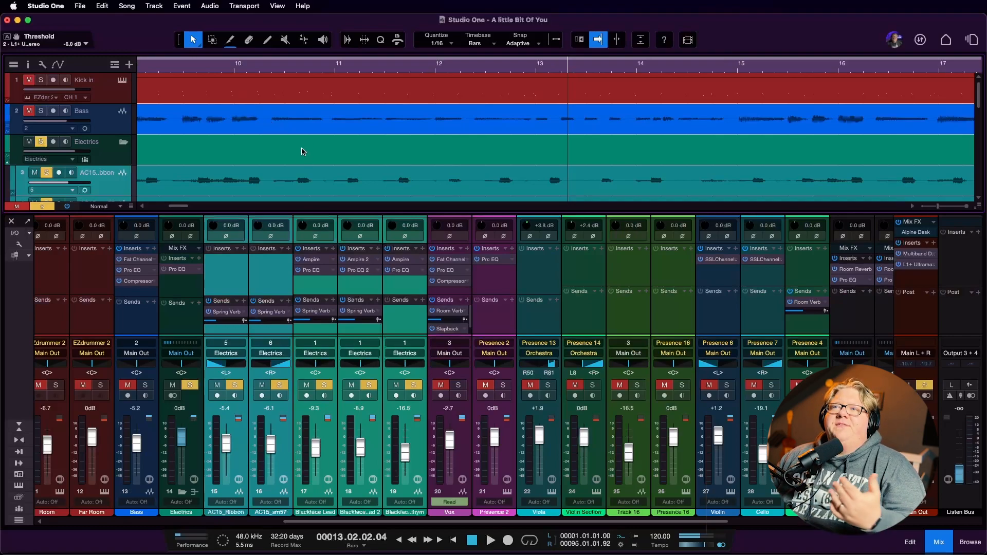
Step: Turn off solo on the Electrics bus and play the full mix from bar 13
scroll(301, 152, "down", 1)
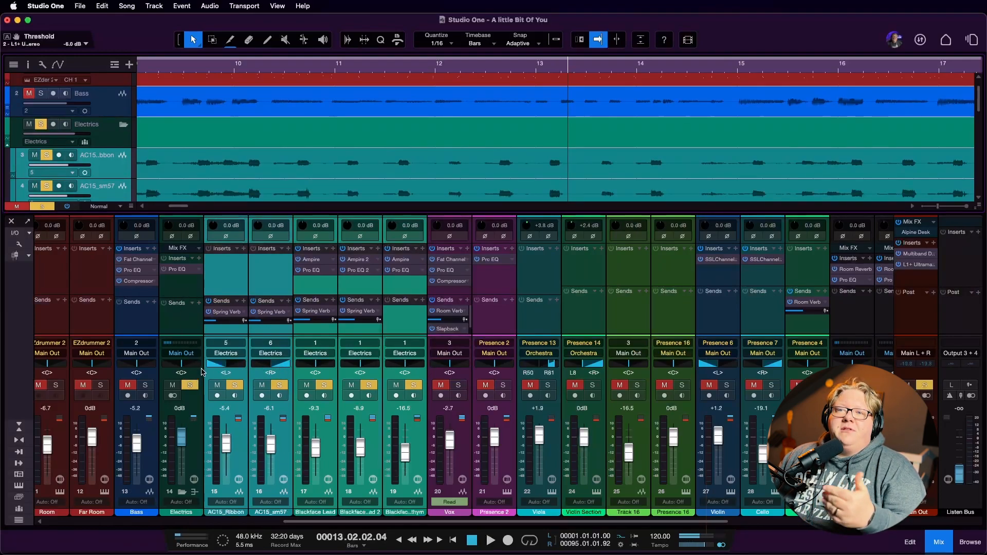
left_click(189, 385)
scroll(253, 147, "down", 1)
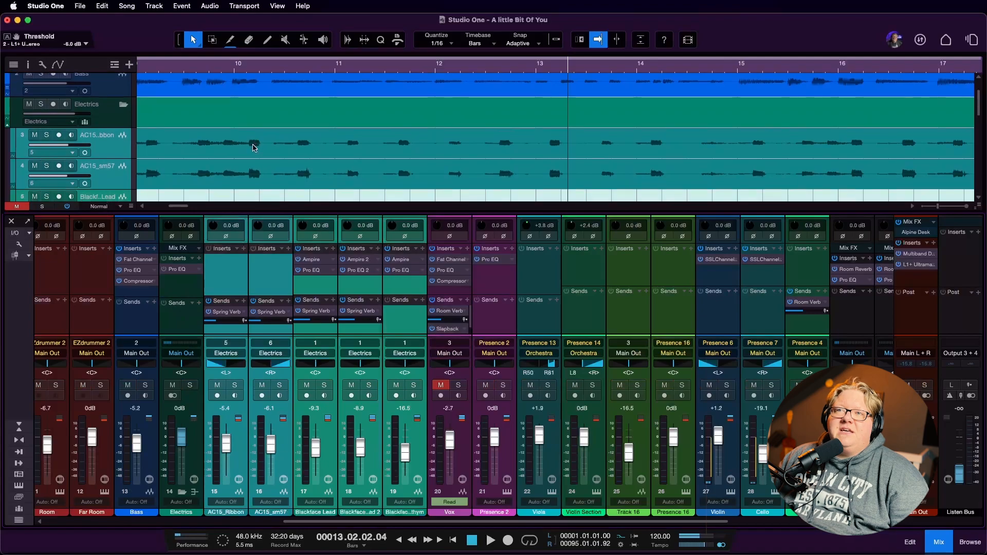
scroll(254, 144, "down", 5)
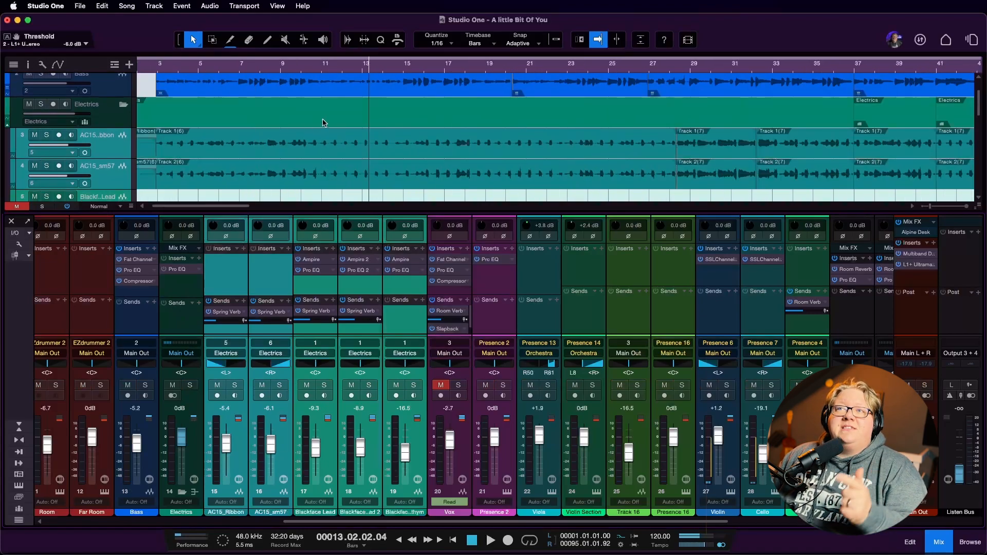
key("space")
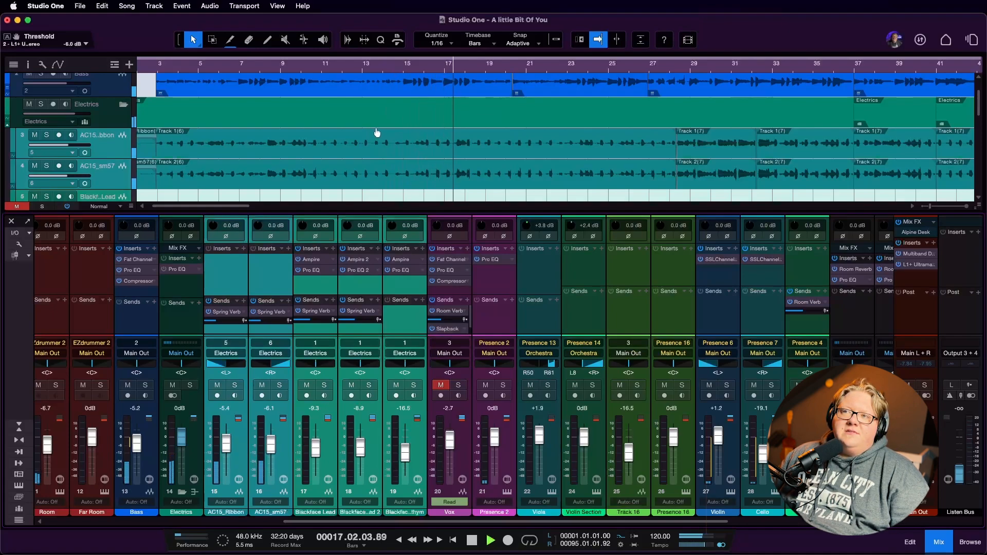
key("space")
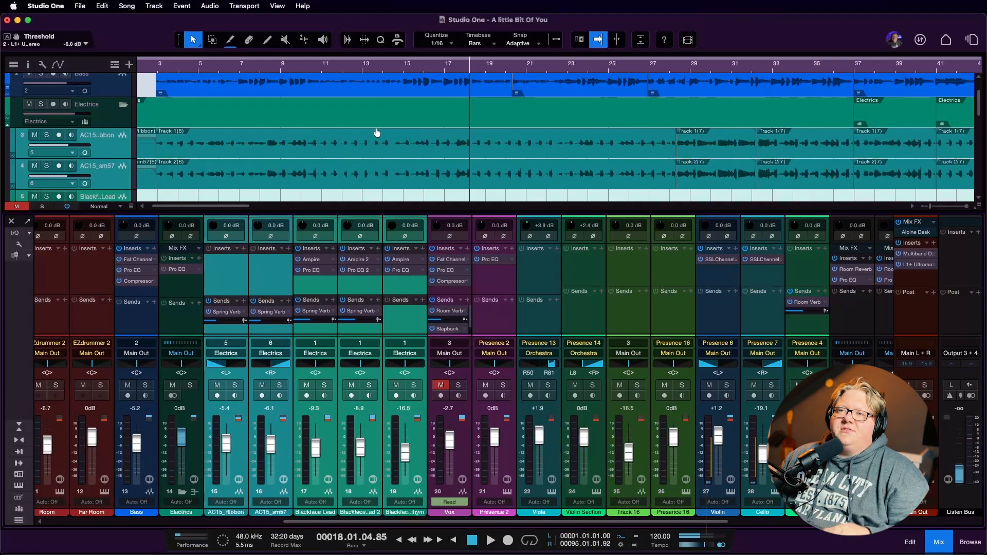
Step: Open the Pro EQ on the Electrics bus, glance at the Blackface Lead EQ, and activate the Electrics EQ
left_click(183, 270)
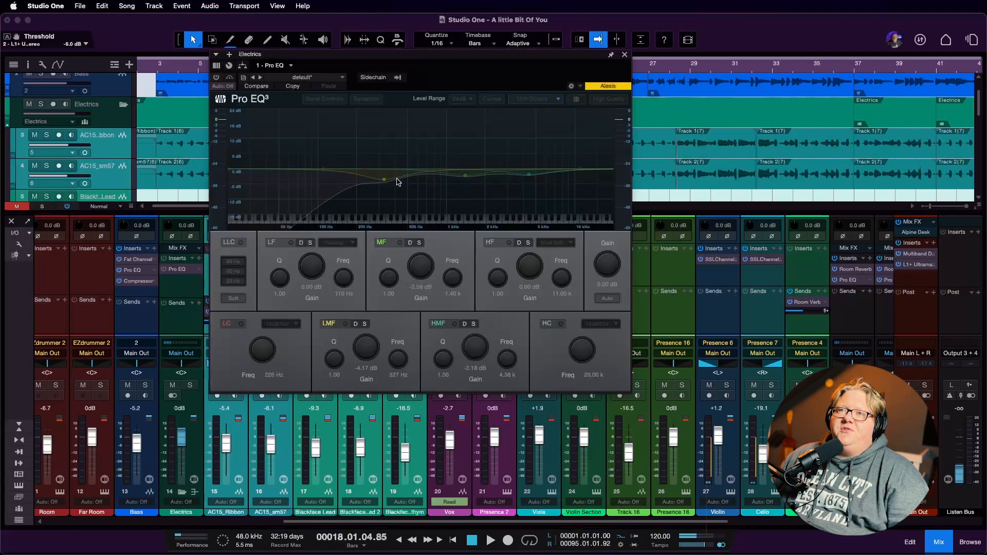
left_click_drag(426, 61, 539, 199)
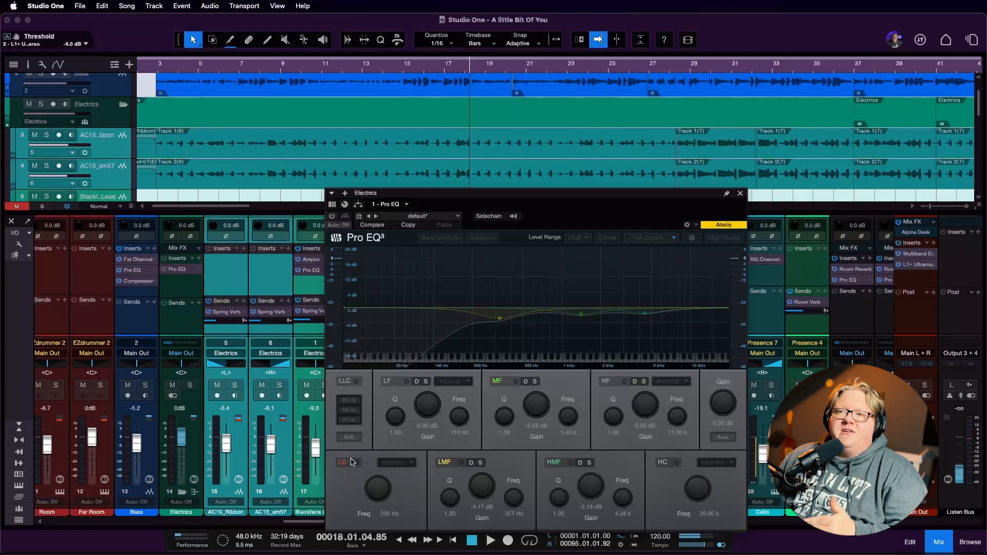
double_click(310, 270)
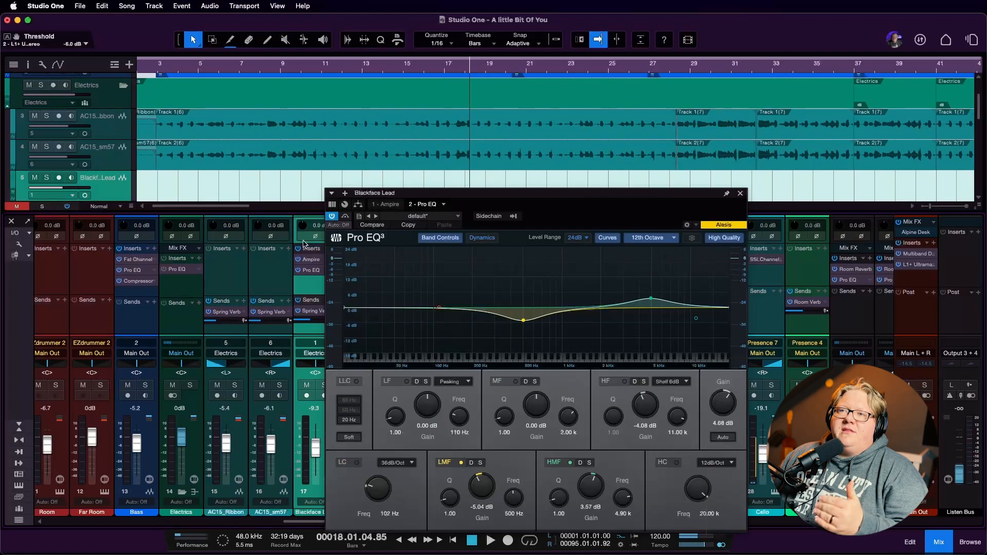
left_click(189, 303)
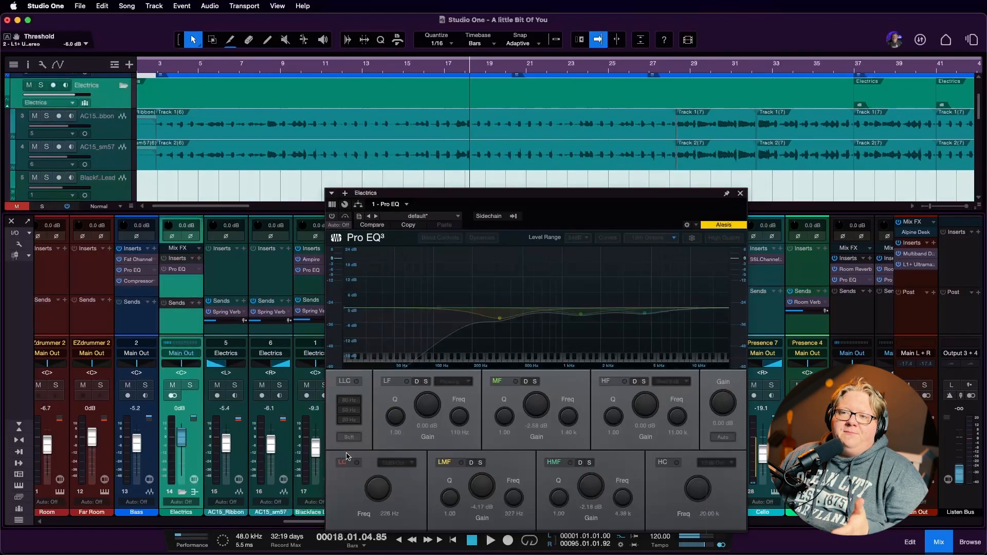
left_click(331, 216)
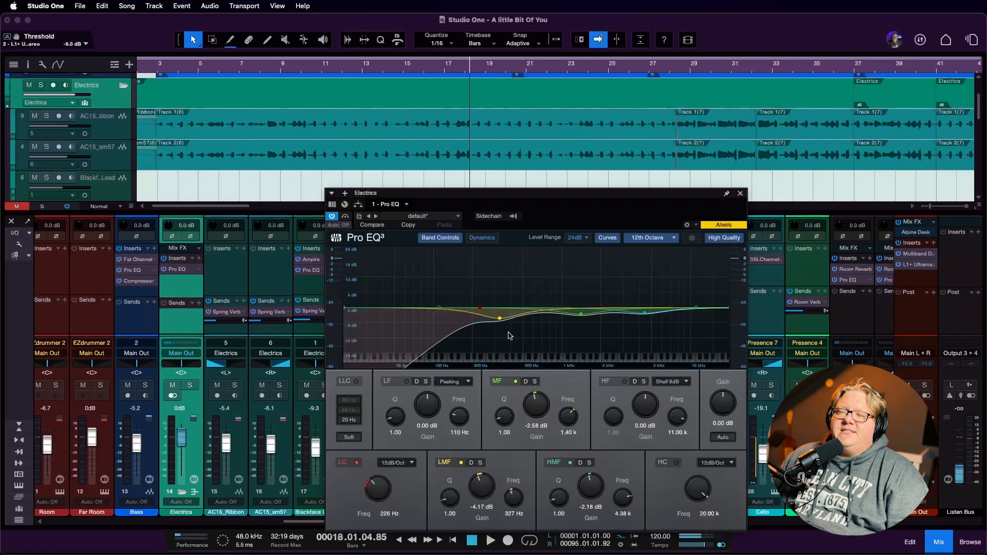
Step: Turn off the LMF, MF, HMF and low-cut bands of the Electrics bus Pro EQ
left_click(461, 462)
left_click(502, 381)
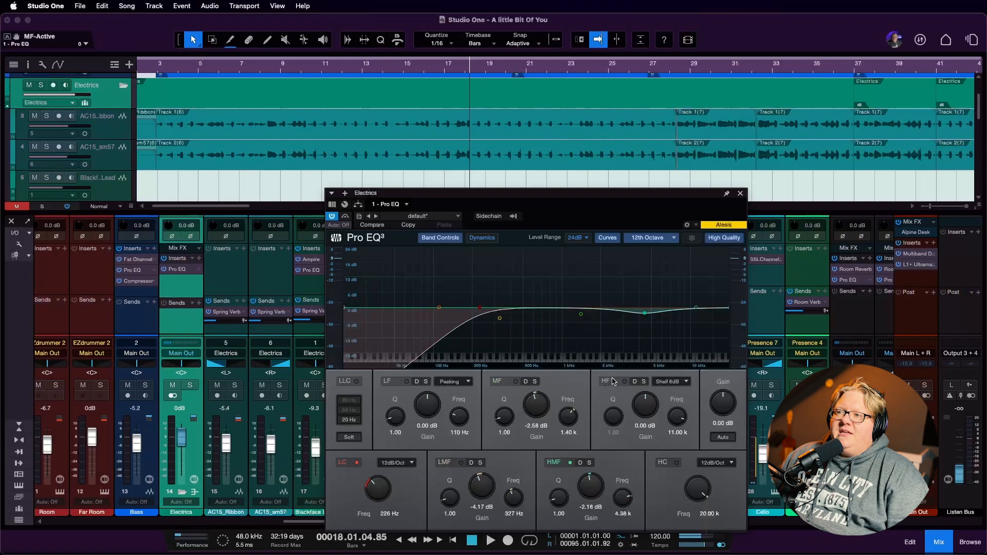
left_click(569, 462)
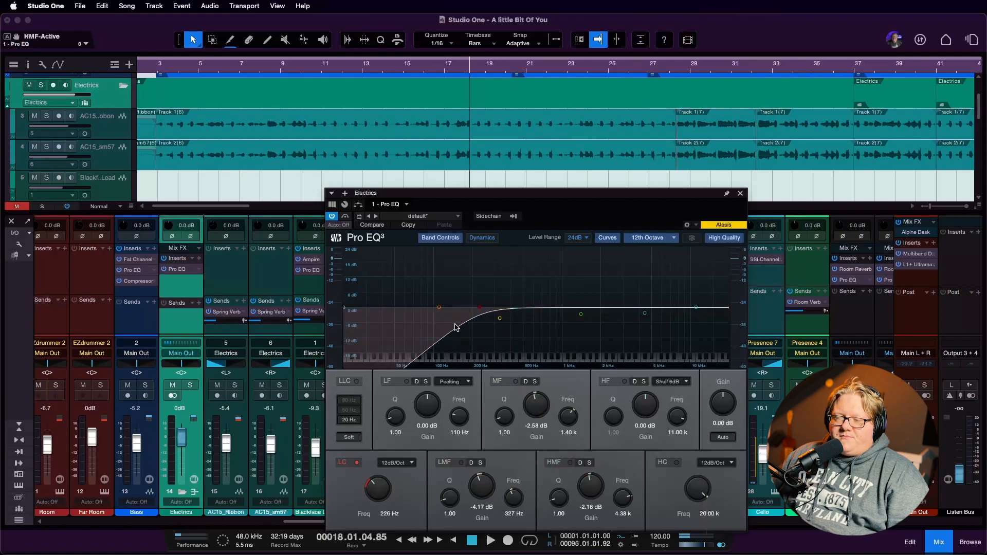
left_click(355, 462)
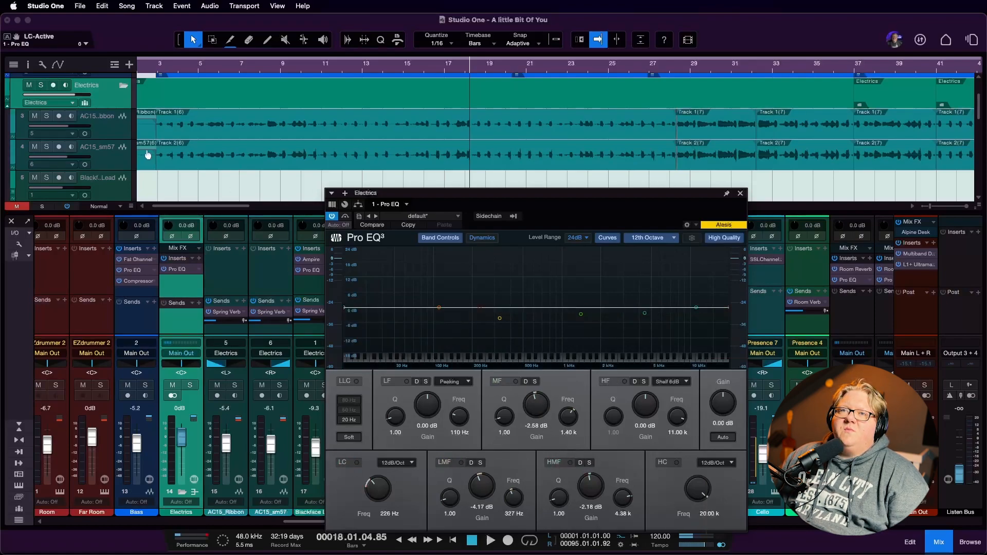
Step: Solo the AC15_Ribbon and AC15_sm57 tracks and play them from bar 3
left_click(46, 116)
left_click(46, 147)
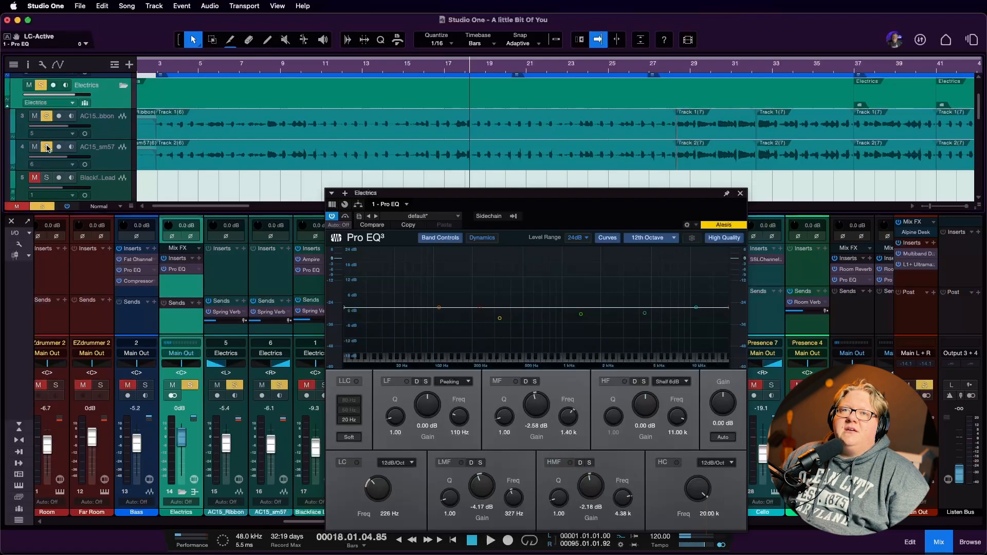
left_click(158, 63)
key("space")
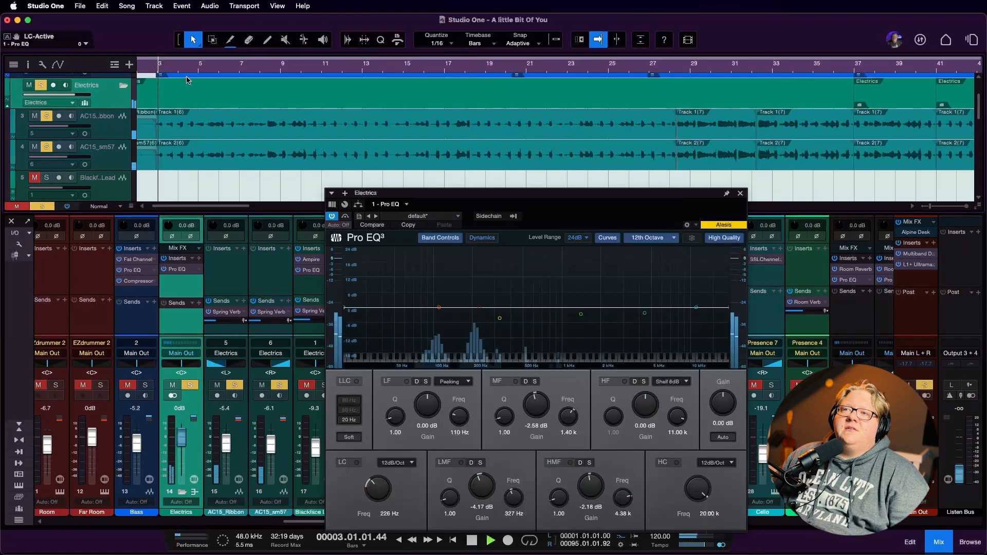
Step: Toggle the low-cut band during playback to compare the guitar sound, leaving the band on
left_click(354, 463)
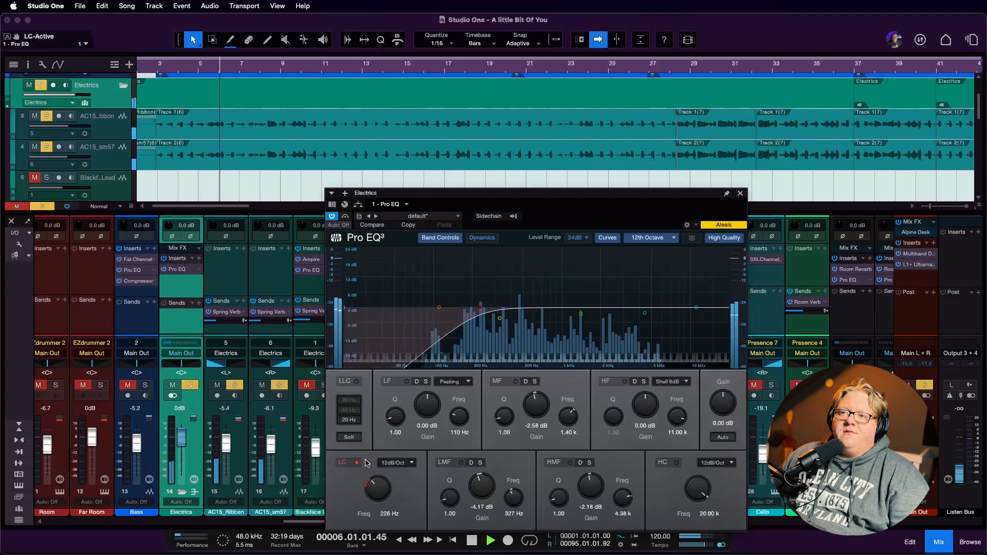
left_click(354, 462)
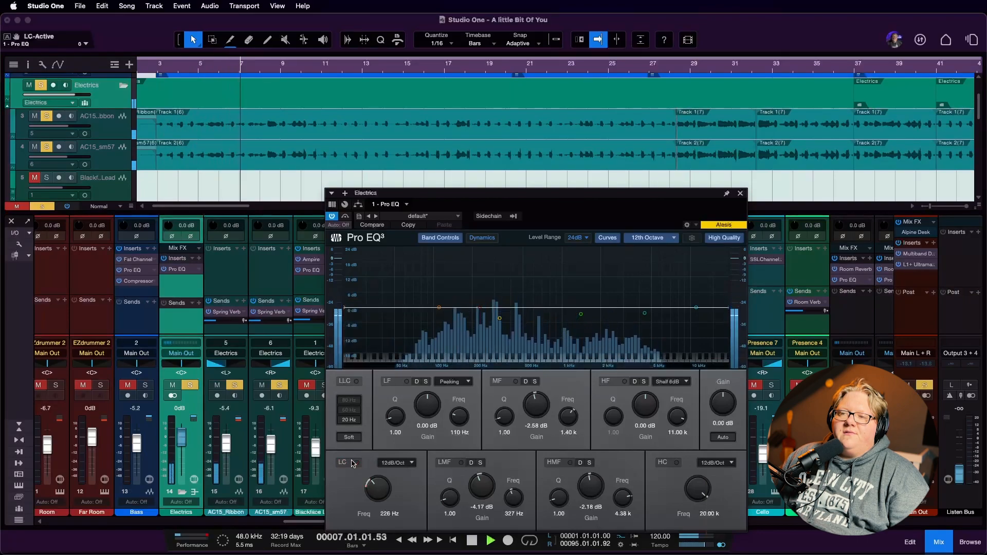
left_click(354, 462)
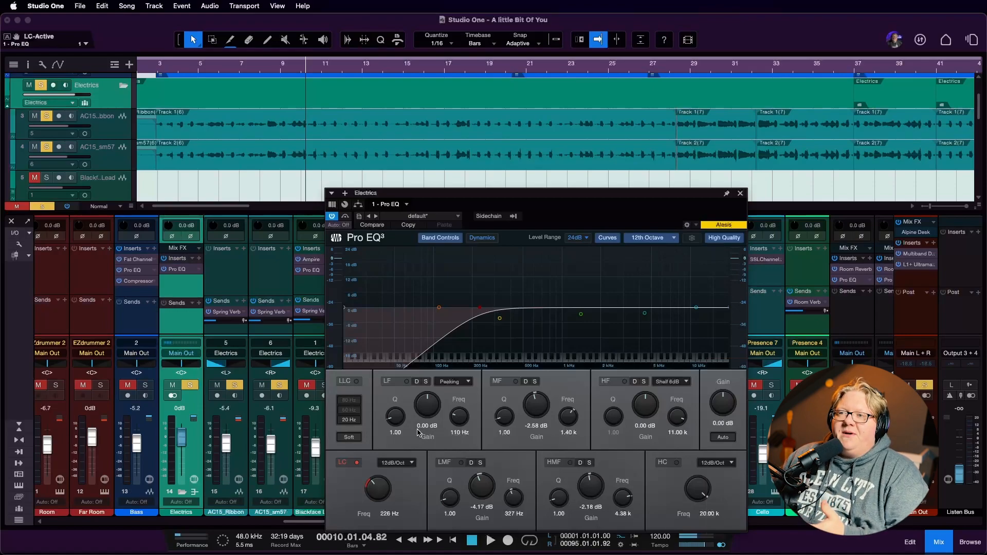
Step: Preview the LMF band, play the soloed guitars from about bar 3 without it, and enable it during playback
left_click(446, 464)
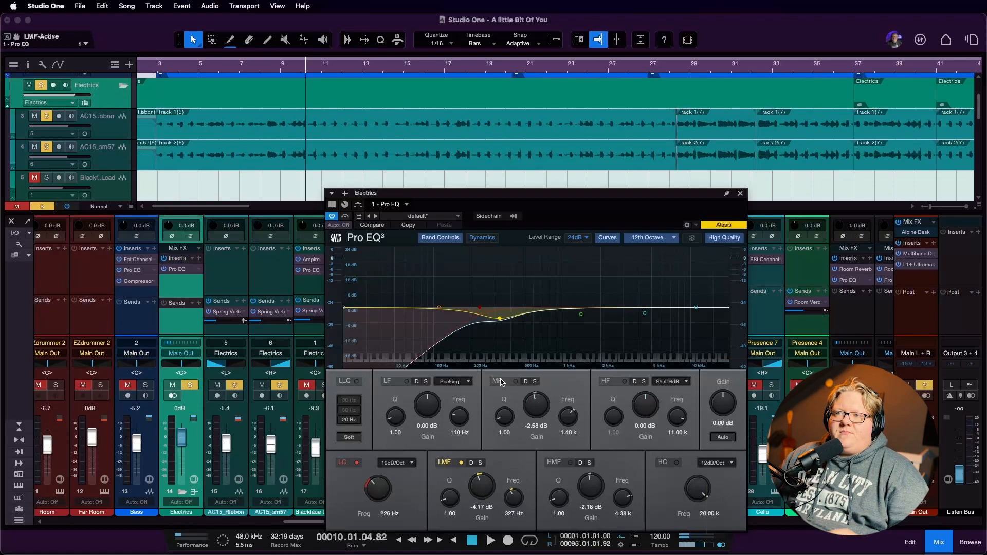
left_click(459, 462)
left_click(161, 75)
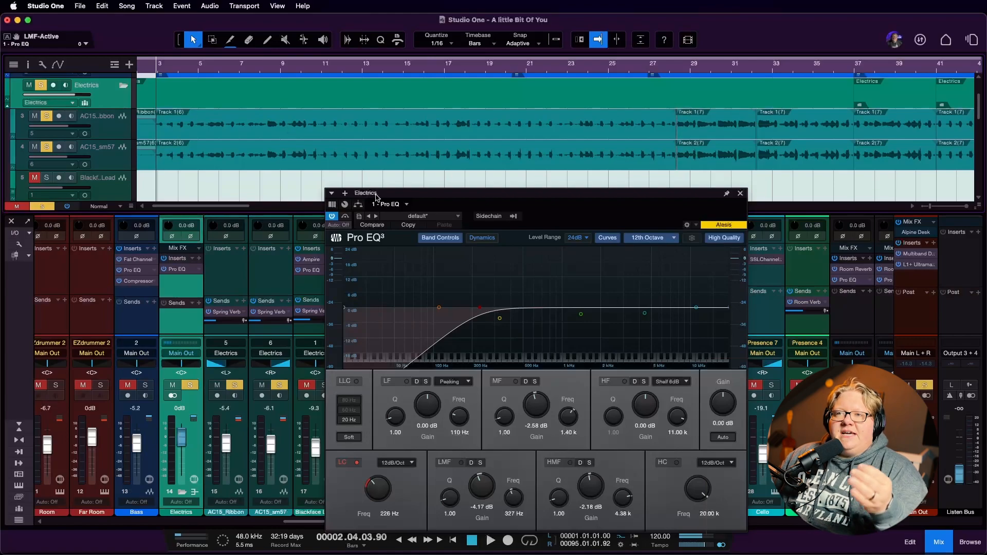
key("space")
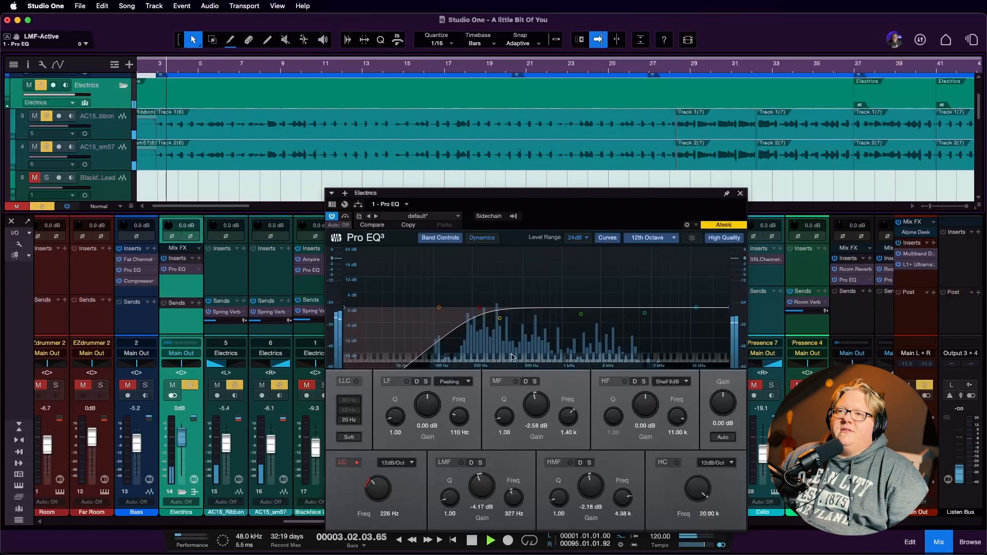
left_click(448, 464)
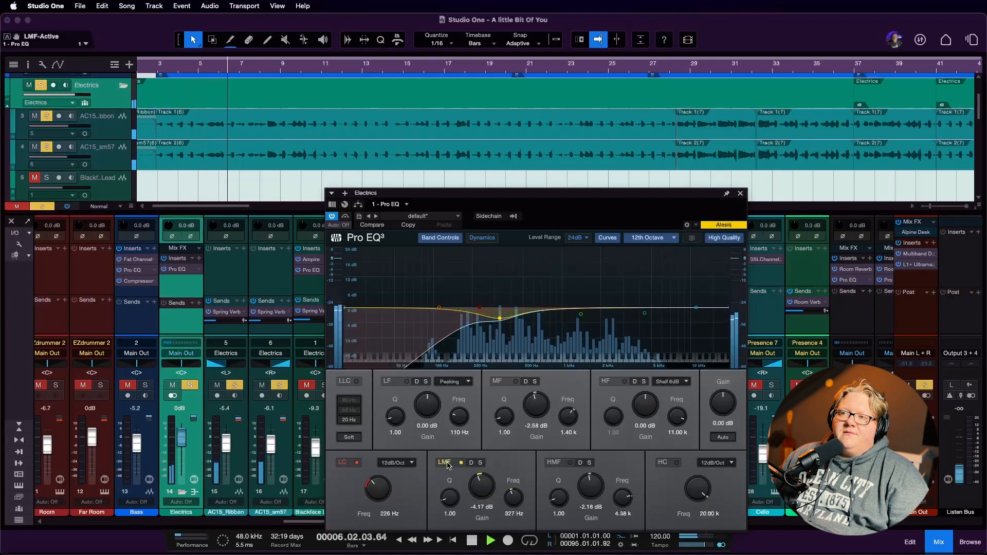
Step: Boost the LMF gain to 11.19 dB for an exaggerated listen, and set it to -3.21 dB during playback
left_click_drag(479, 484, 483, 450)
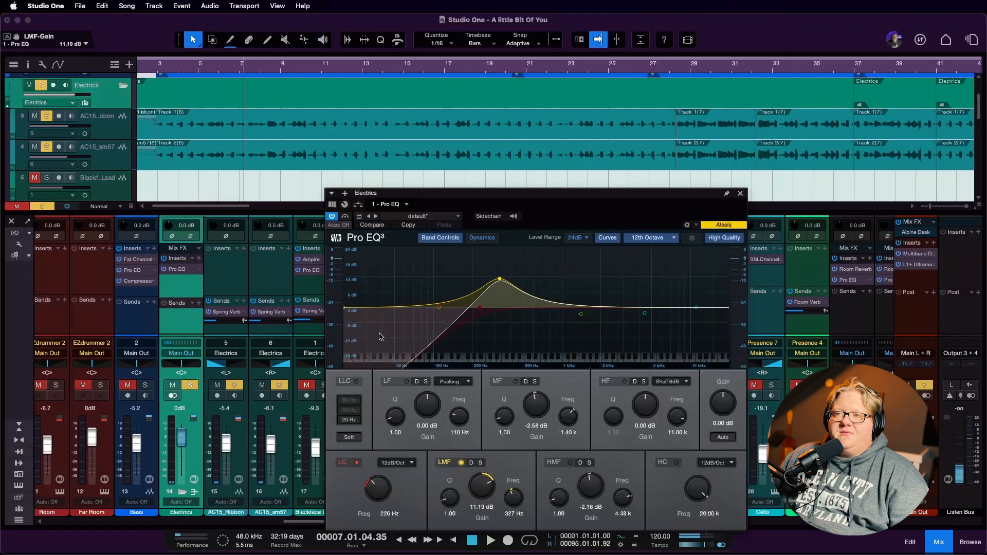
key("space")
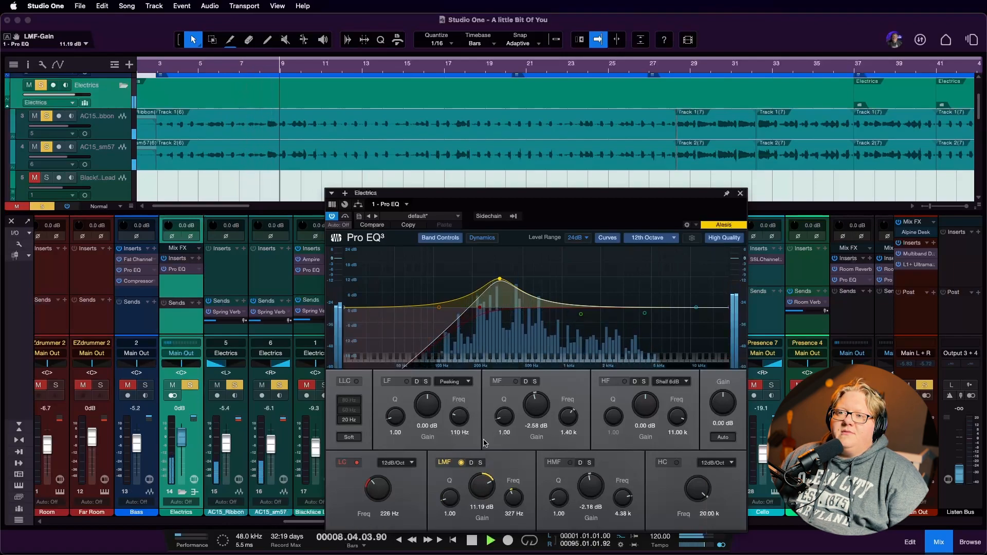
left_click_drag(486, 472, 480, 506)
key("space")
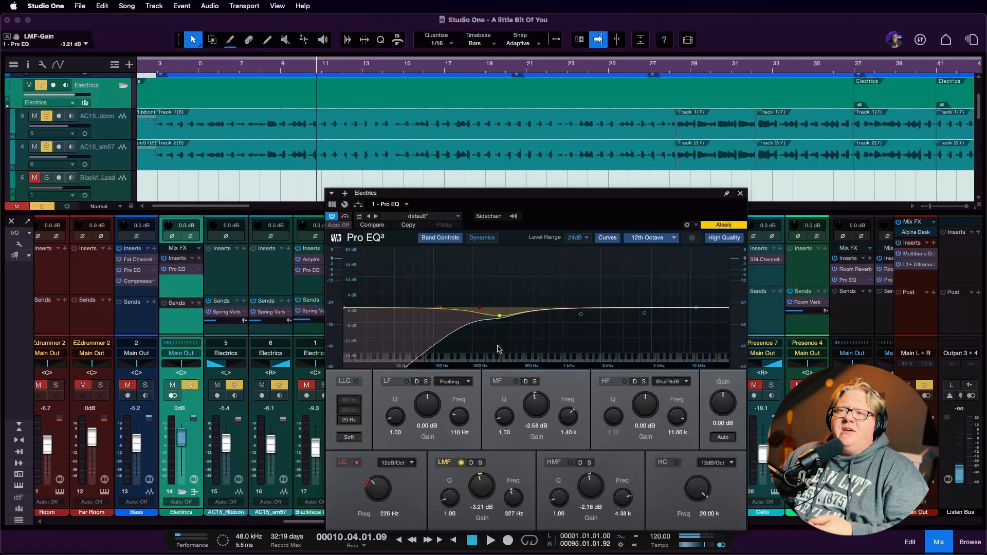
Step: Preview the MF band's curve by switching the band on and back off
left_click(515, 381)
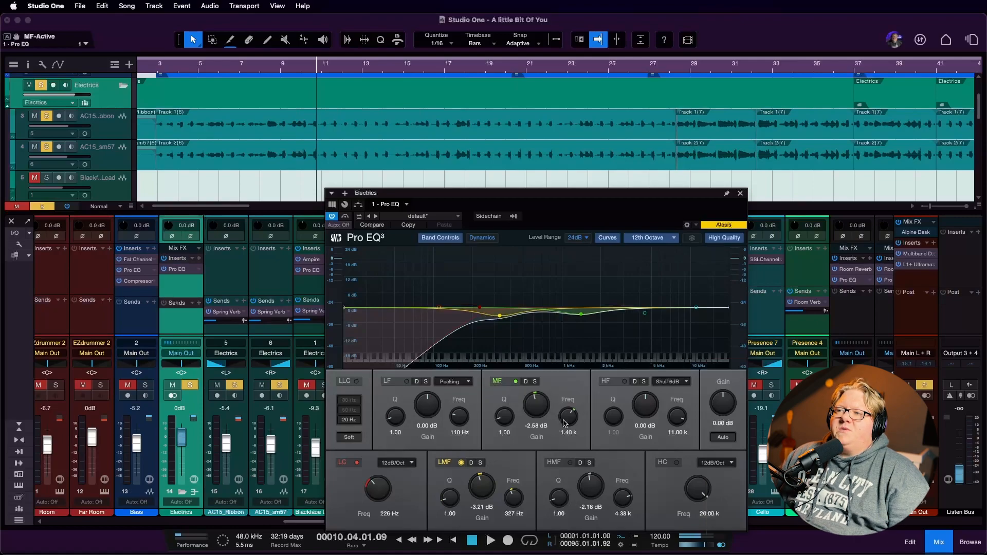
left_click(515, 382)
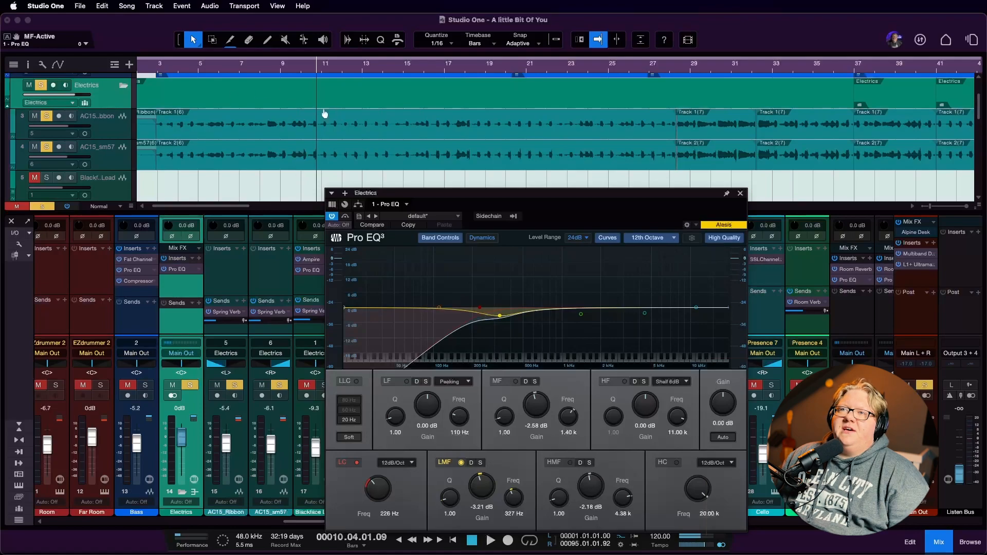
Step: Enable the MF band while the soloed guitars play and set its gain to -3.06 dB
key("space")
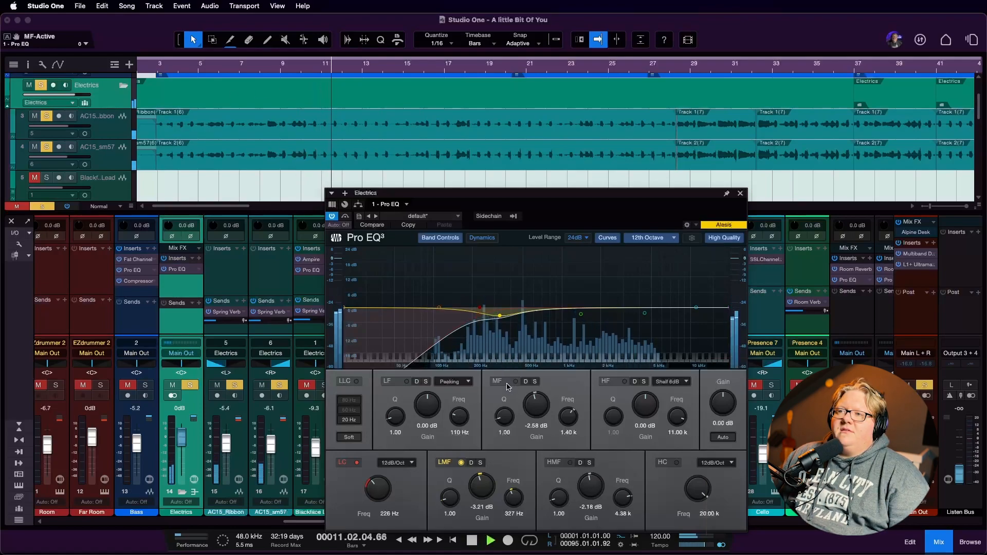
left_click(515, 382)
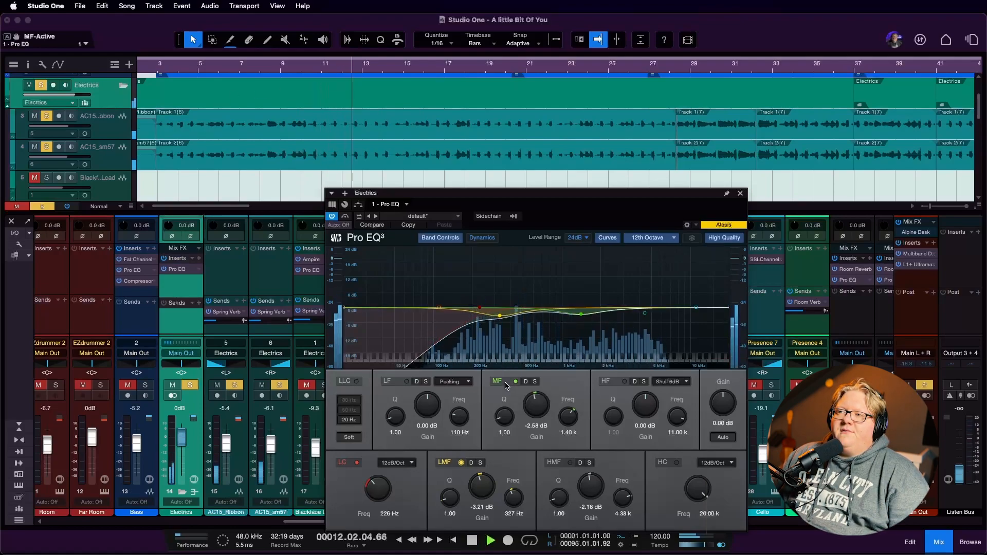
mouse_move(529, 397)
left_mouse_down()
mouse_move(533, 370)
mouse_move(533, 401)
left_mouse_up()
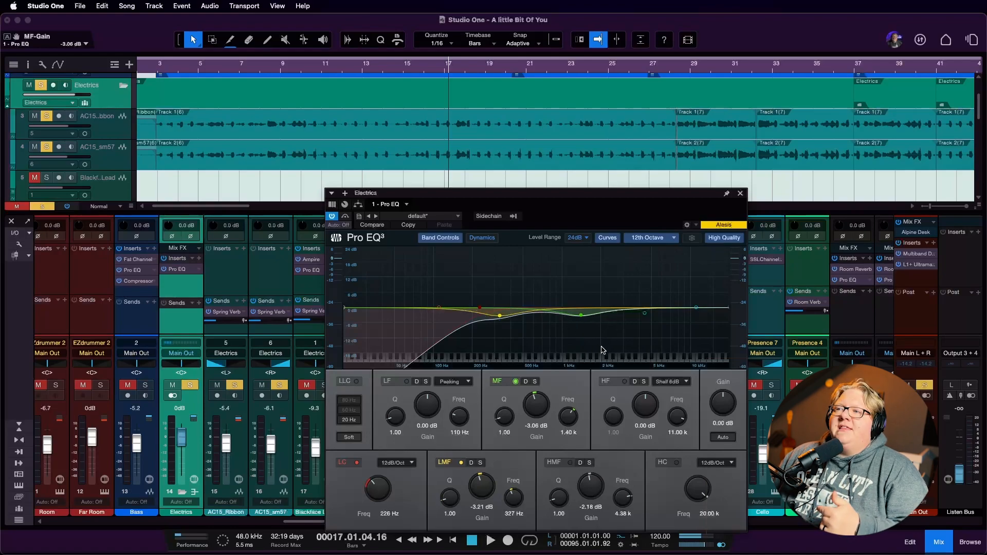
Step: Compare the HMF band on and off, stopped and during playback, then leave it on with its gain set to -2.42 dB
left_click(559, 465)
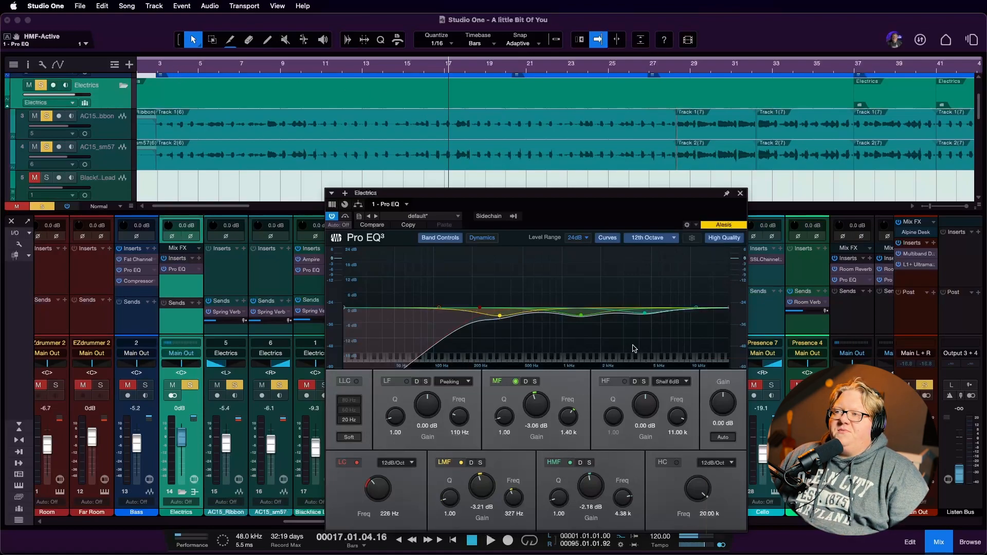
left_click(557, 464)
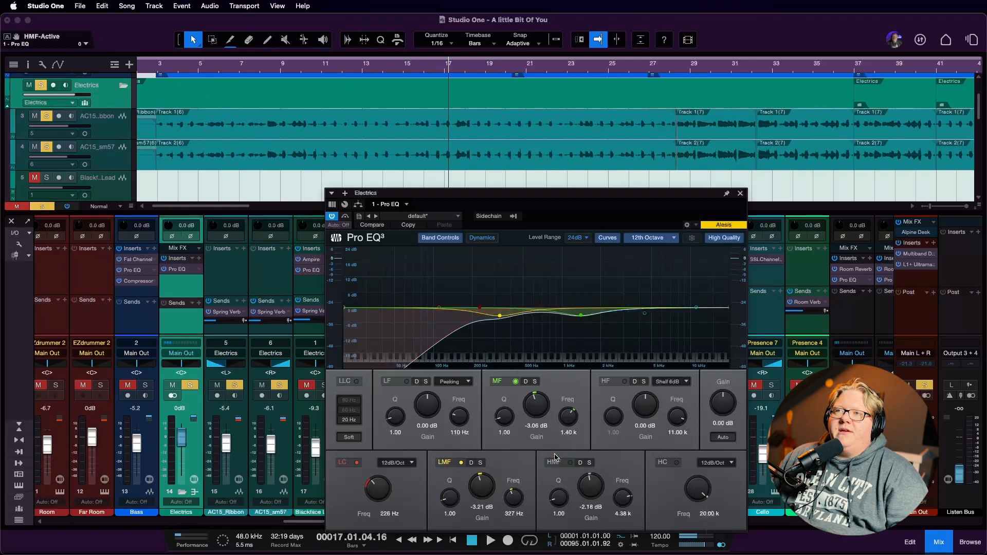
key("space")
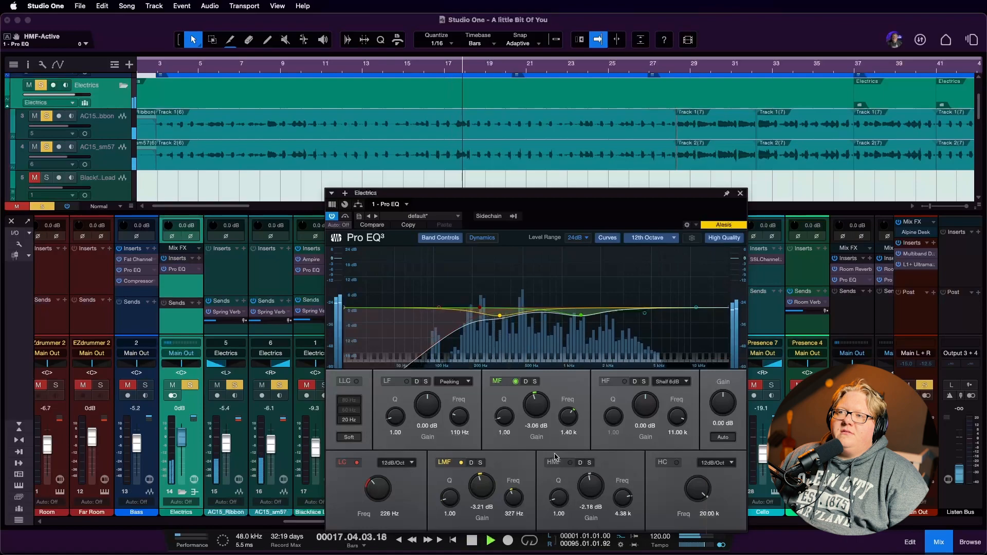
left_click(556, 464)
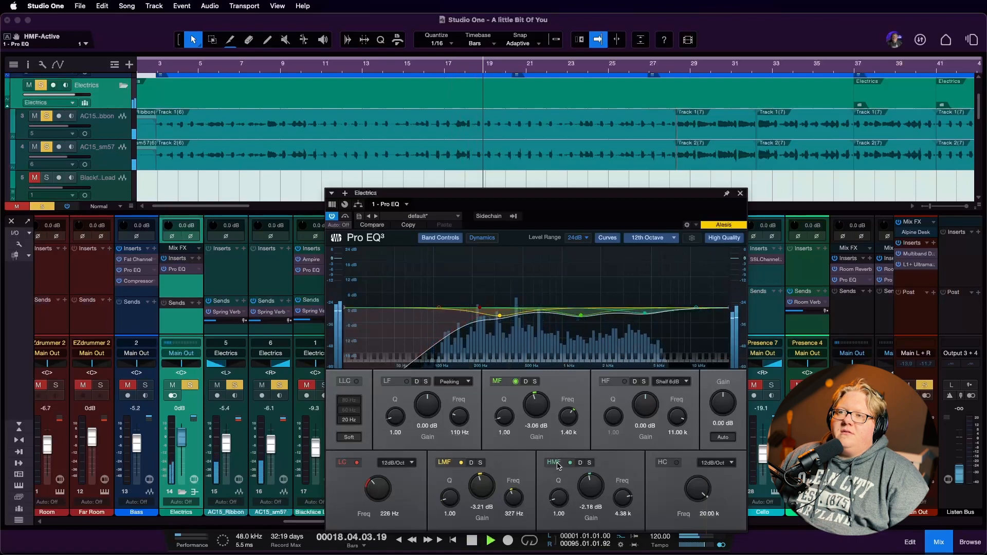
left_click(558, 465)
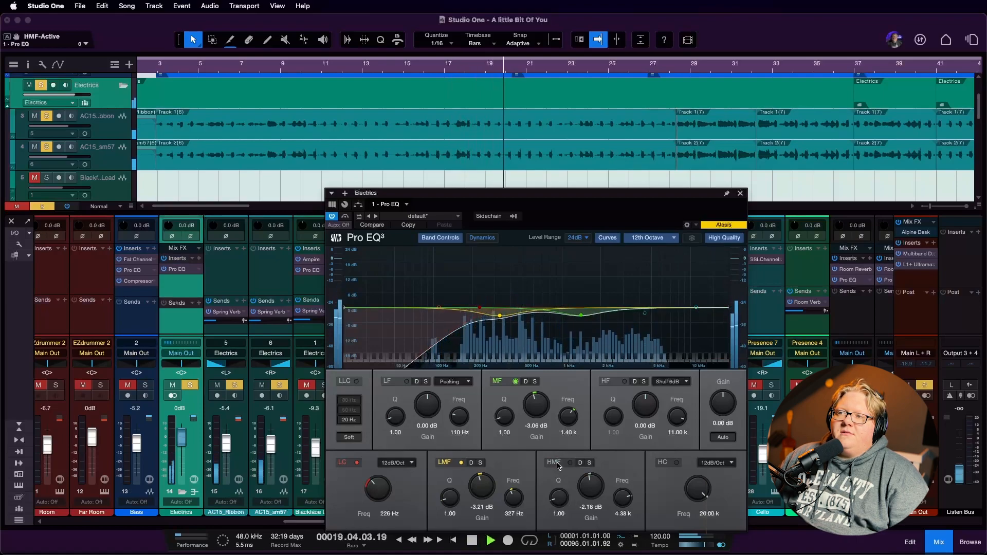
left_click(557, 464)
mouse_move(591, 486)
left_mouse_down()
mouse_move(596, 453)
mouse_move(598, 487)
left_mouse_up()
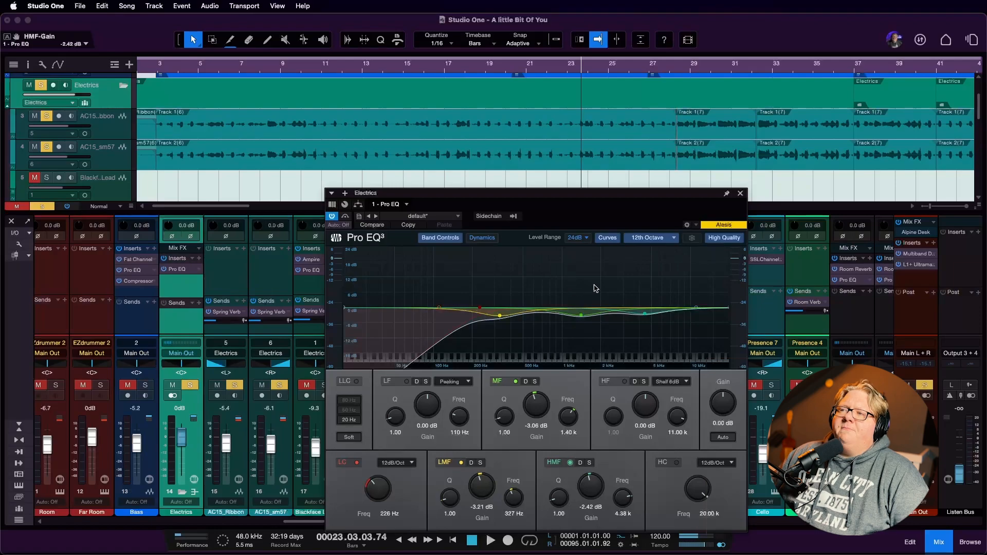
Step: Close the Electrics bus EQ, unsolo the Electrics bus, and play the guitars in the full mix from about bar 23
left_click(741, 194)
left_click(190, 385)
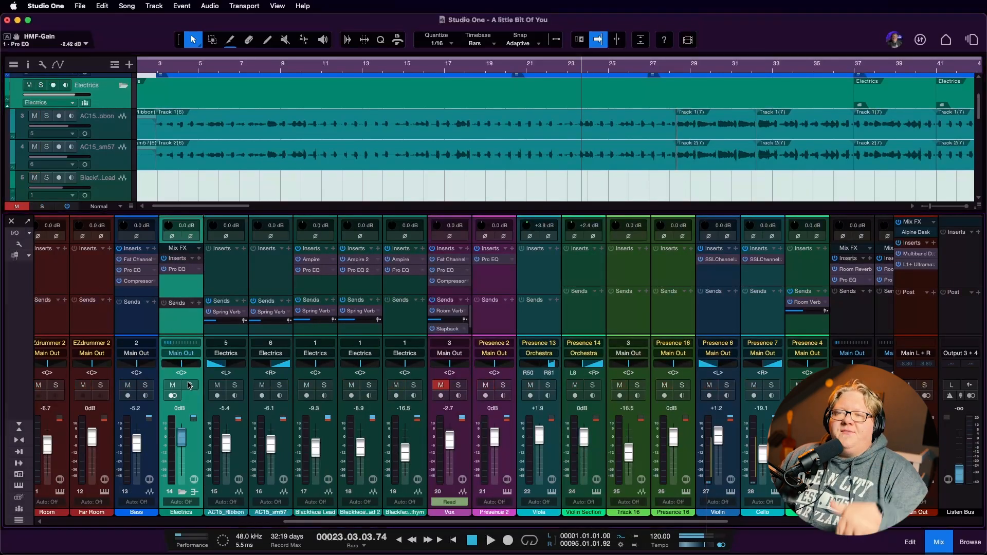
key("space")
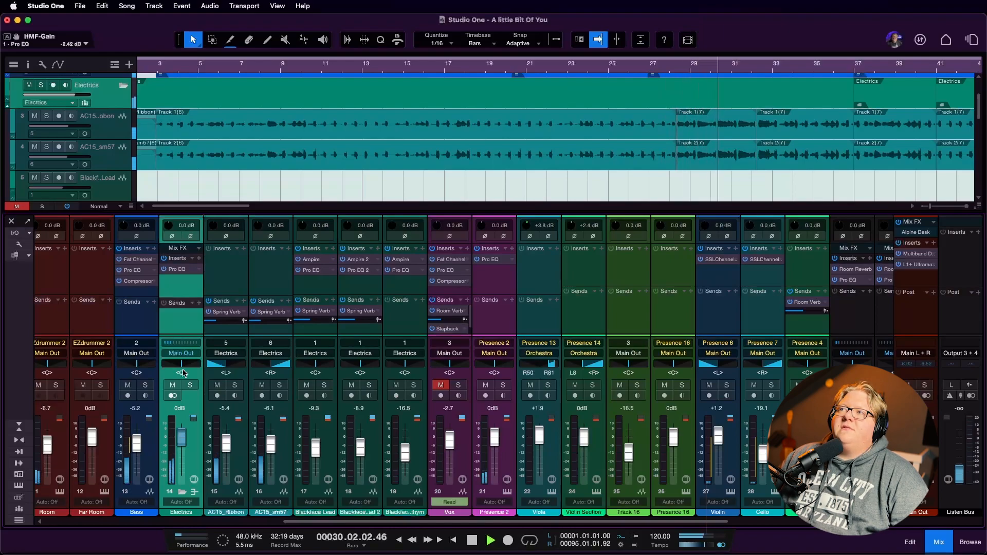
key("space")
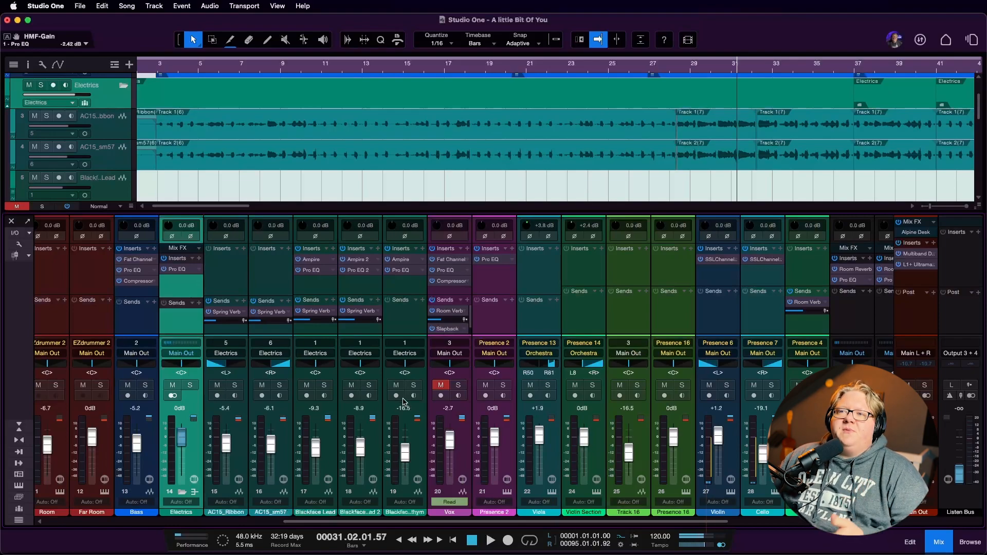
Step: Unmute the Vox channel, play the mix with the vocal from about bar 31, and mute the vocal again
left_click(440, 385)
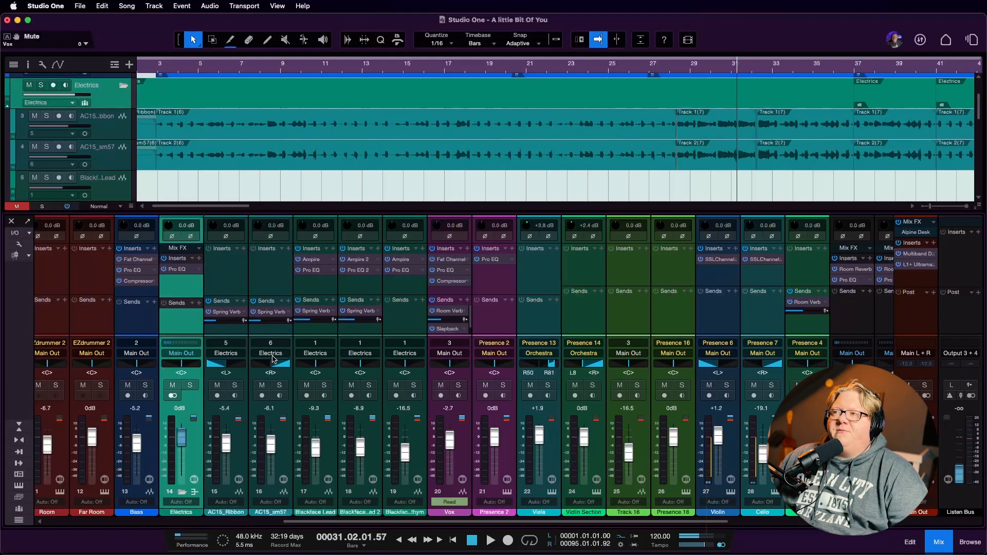
key("space")
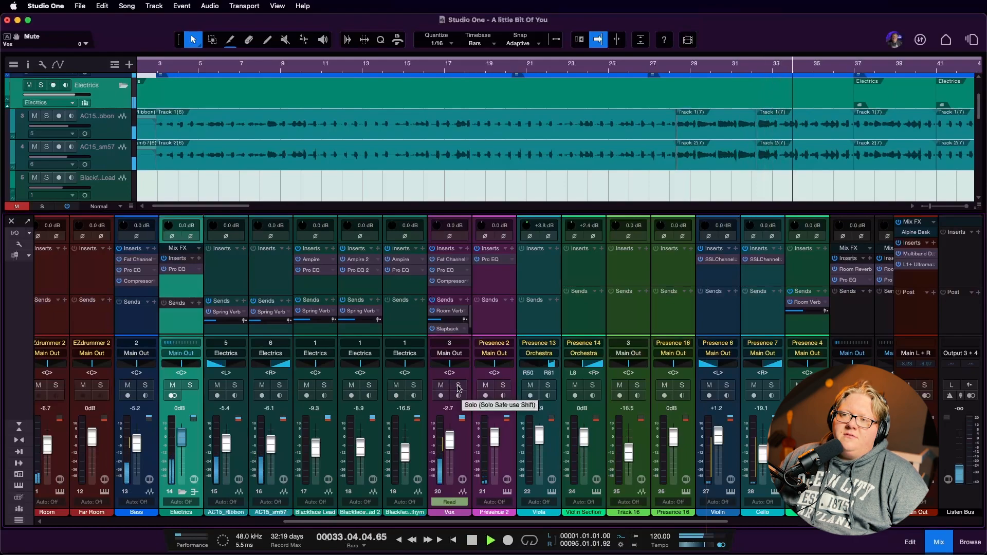
left_click(440, 385)
key("space")
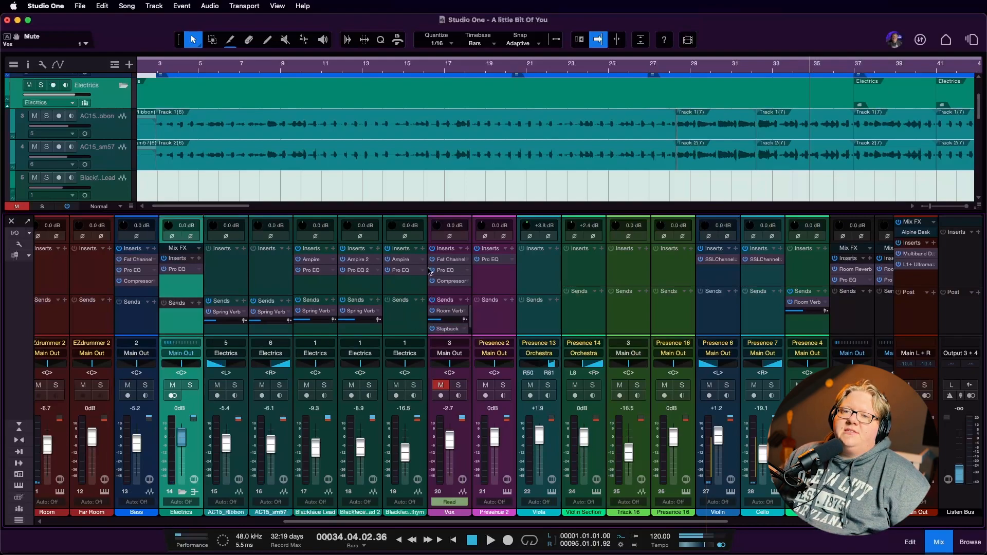
Step: Solo the Blackface Lead track and play its part from about bar 53 to bar 61
scroll(449, 189, "down", 5)
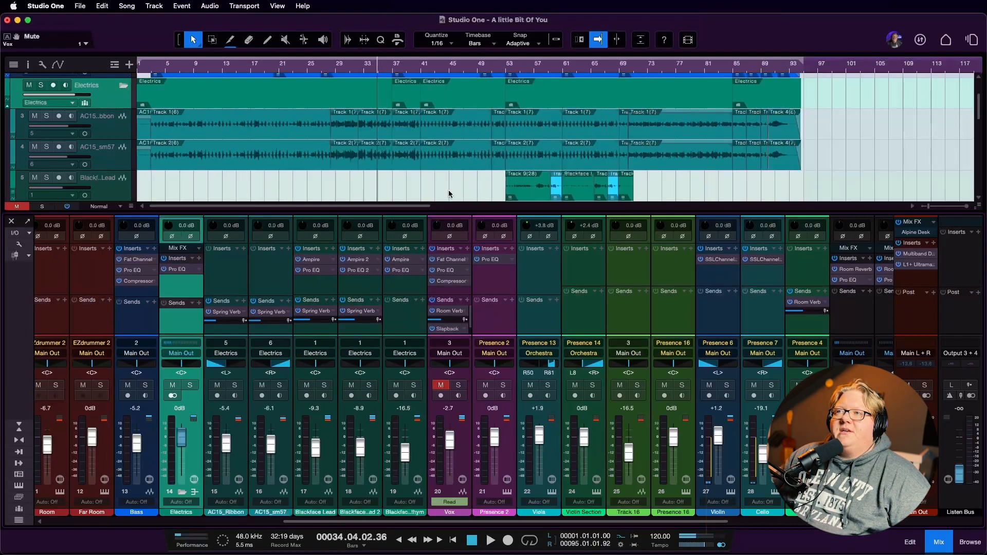
scroll(443, 194, "right", 3)
scroll(447, 181, "down", 2)
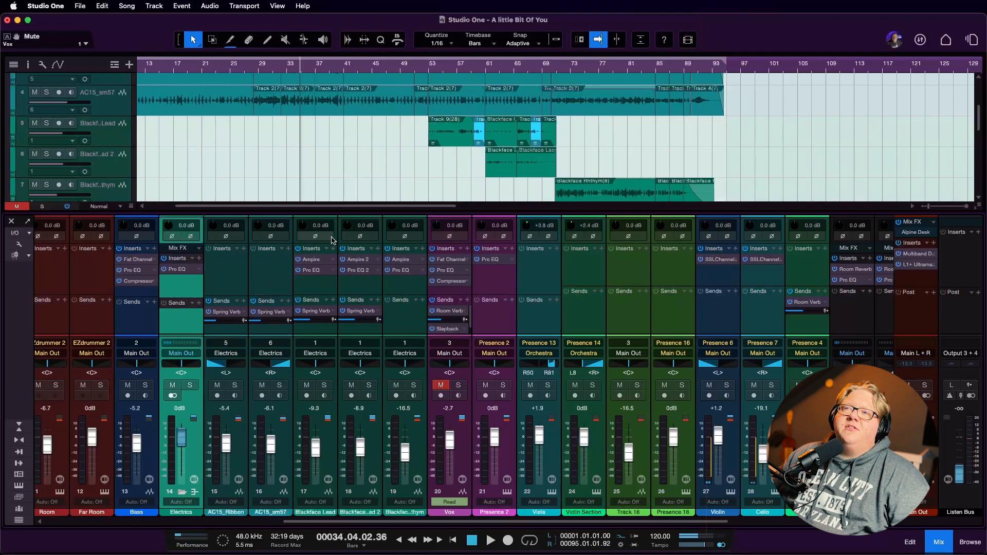
left_click(425, 67)
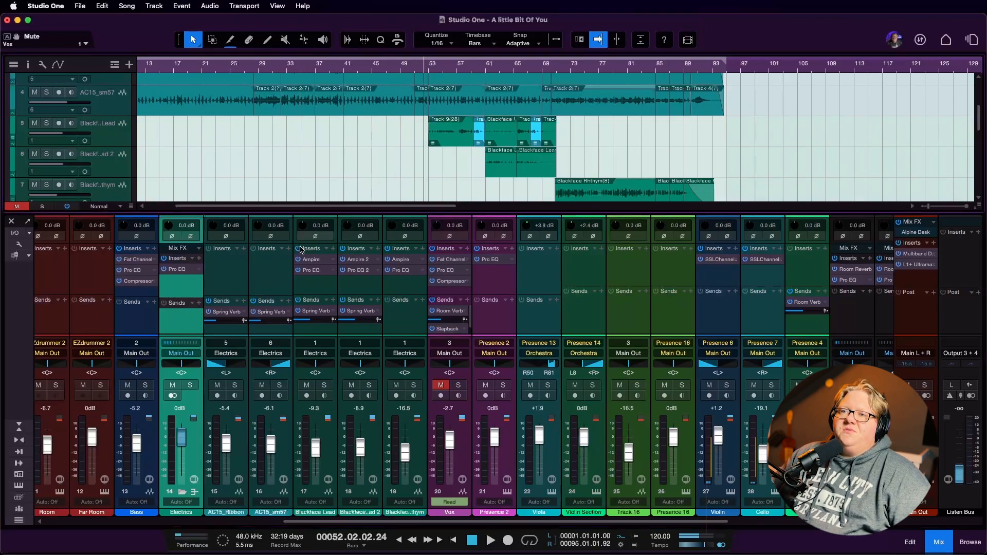
left_click(325, 386)
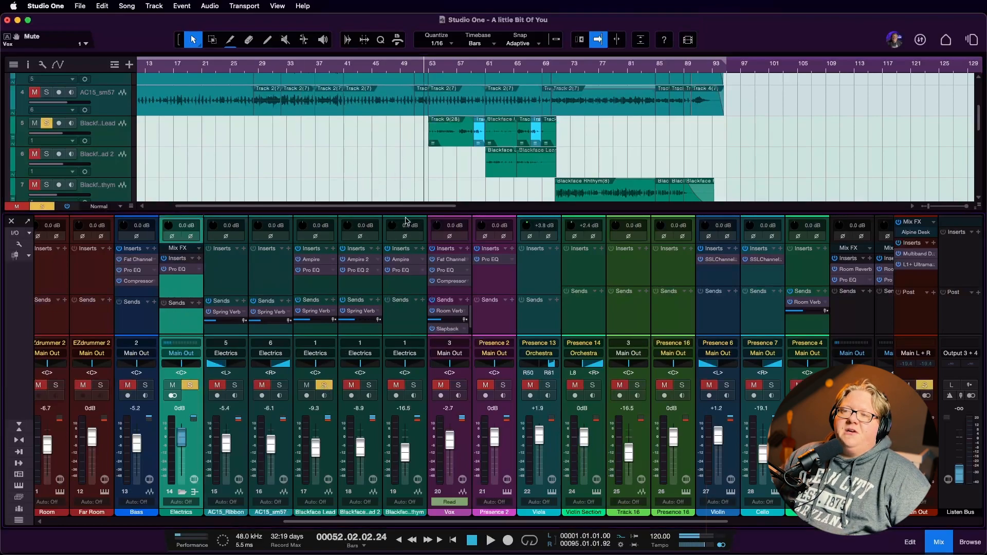
key("Down")
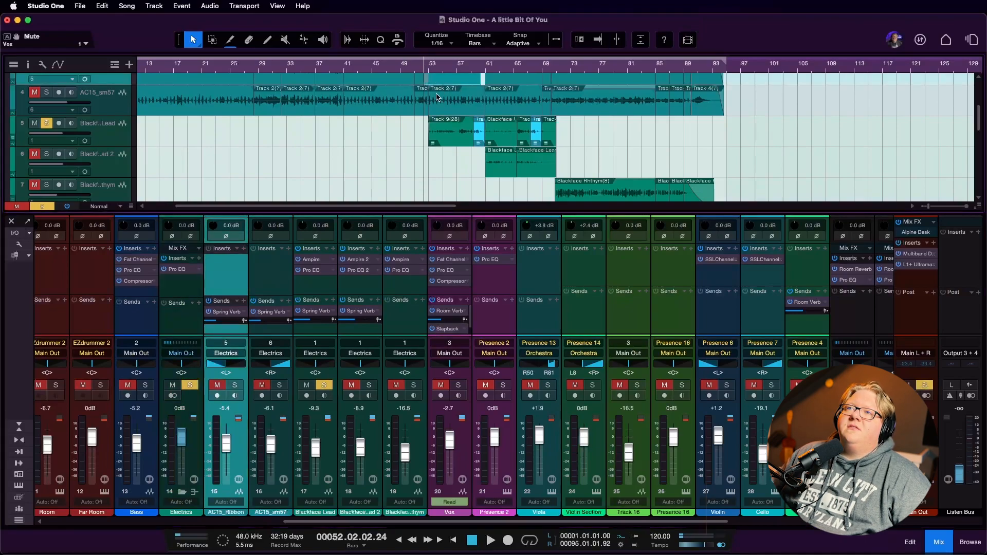
left_click(431, 69)
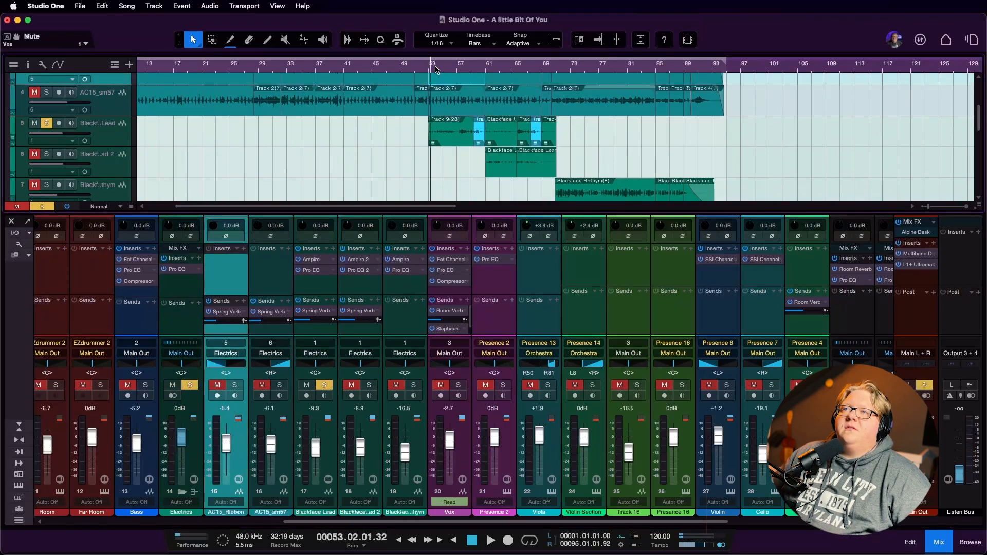
key("space")
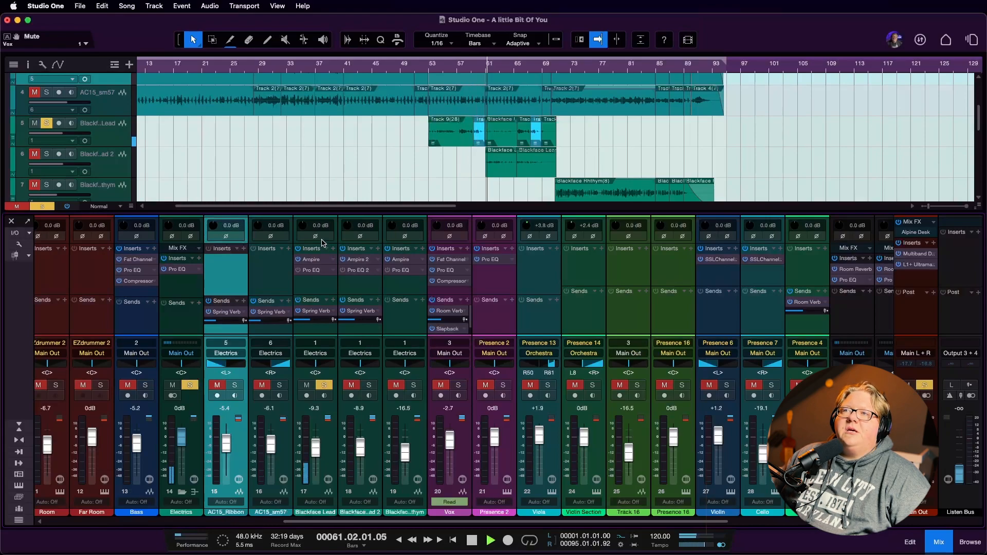
key("space")
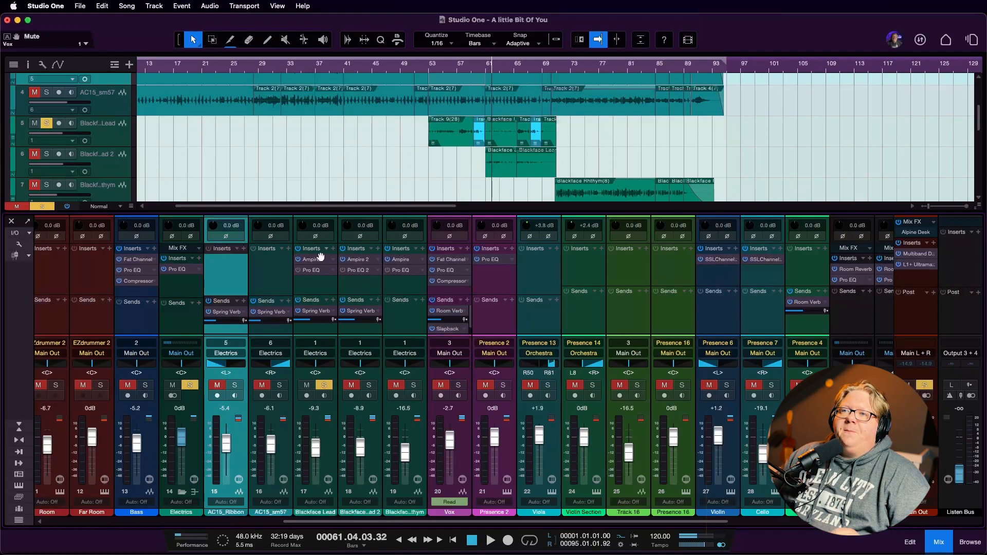
Step: Examine the amp, cabinet and pedal settings of Ampire on the Blackface Lead channel and close the plug-in
left_click(314, 260)
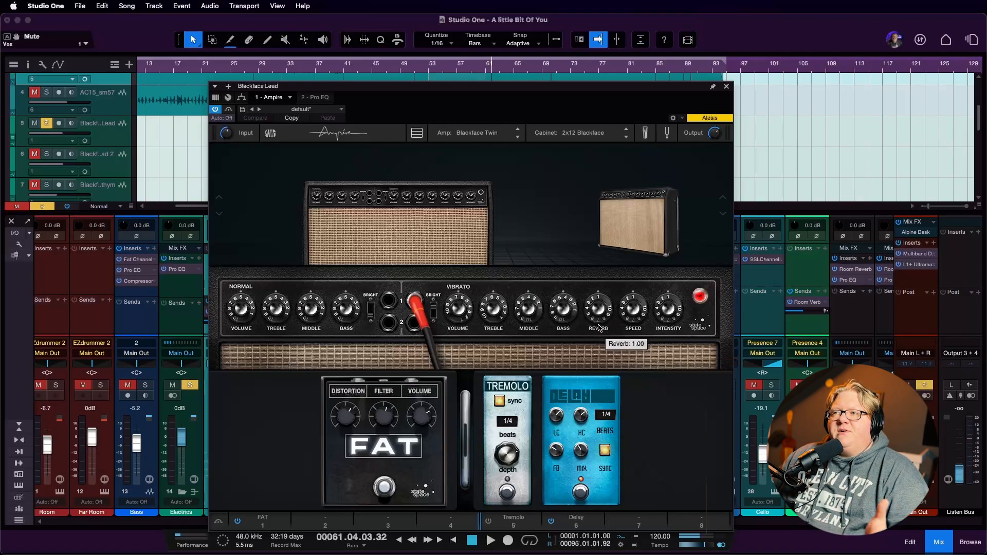
mouse_move(650, 321)
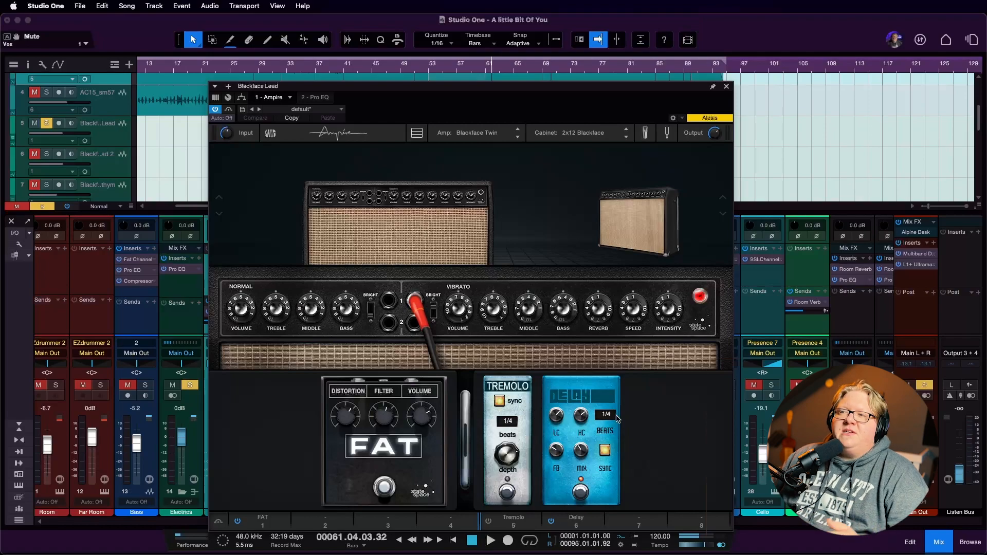
left_click(726, 87)
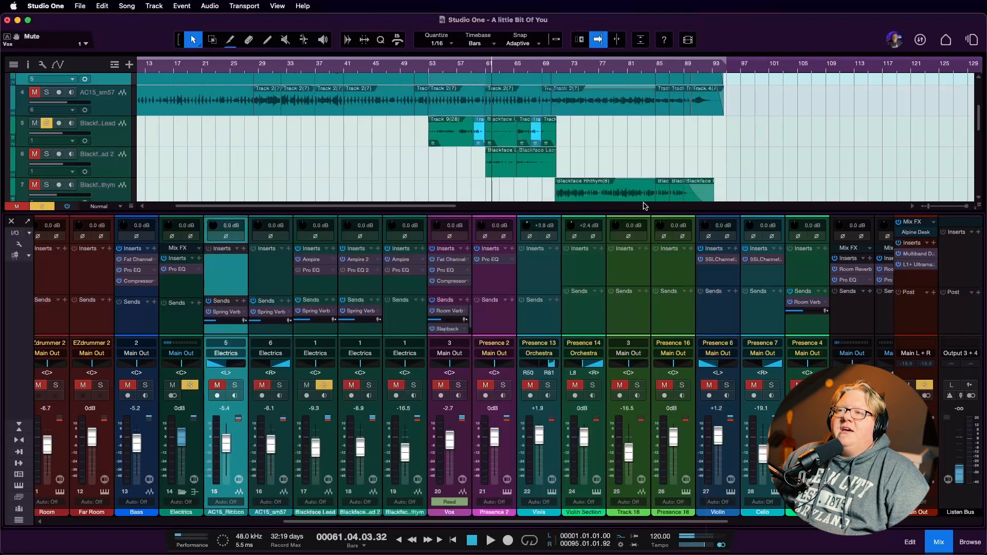
Step: Examine the Ampire 2 amp and pedal settings on the Blackface Lead 2 channel and close the plug-in
left_click(358, 261)
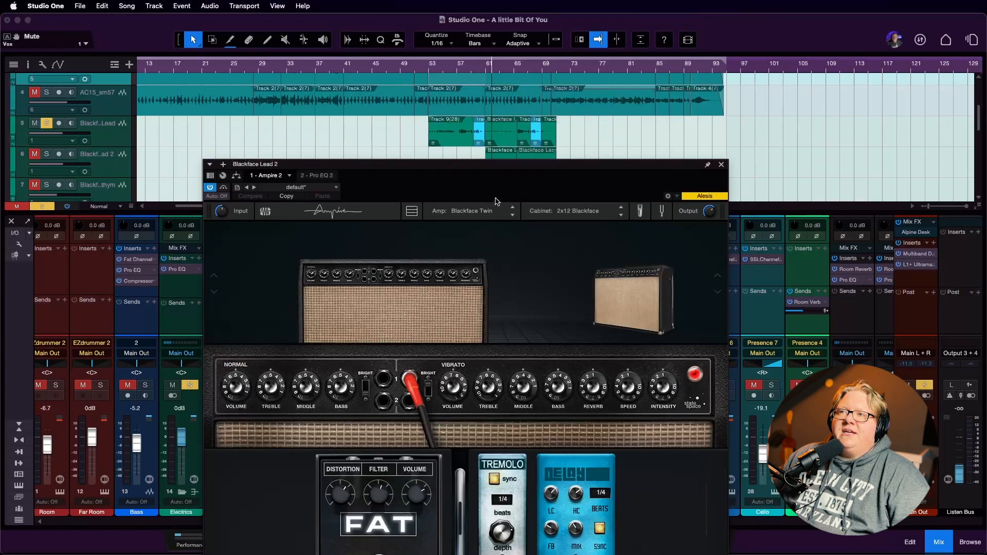
left_click_drag(509, 170, 519, 121)
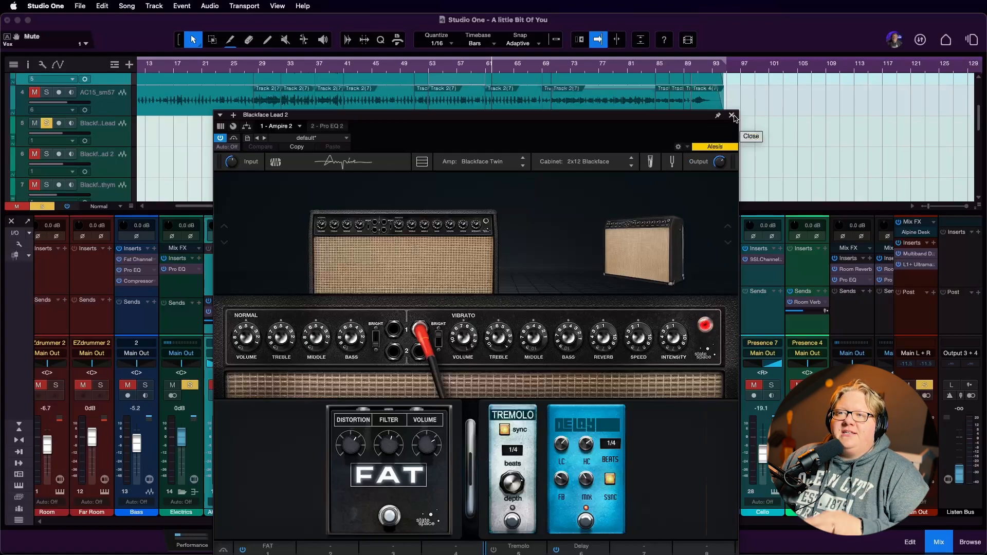
left_click(732, 116)
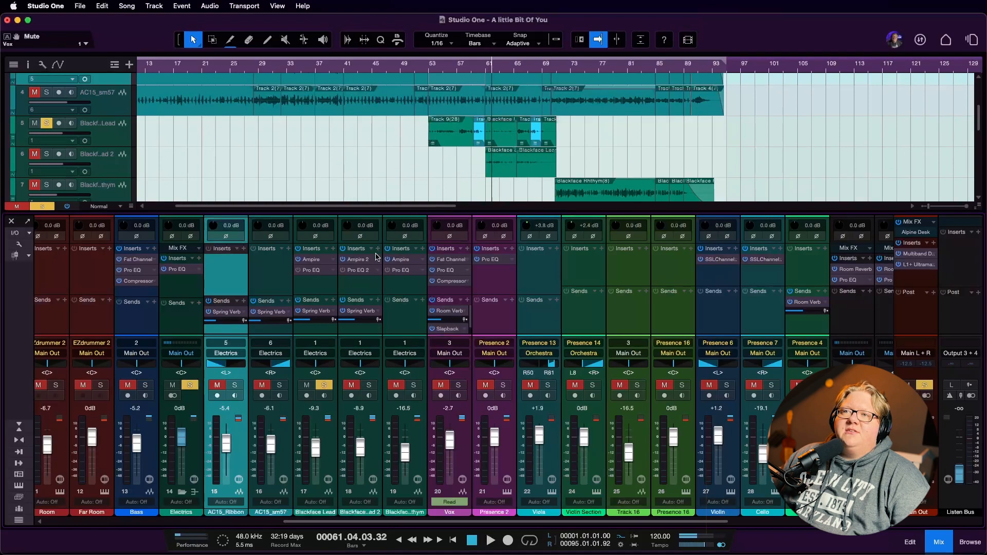
Step: Add Blackface Lead 2 to the solo and play both lead guitars together from about bar 61
left_click(484, 67)
left_click(46, 154)
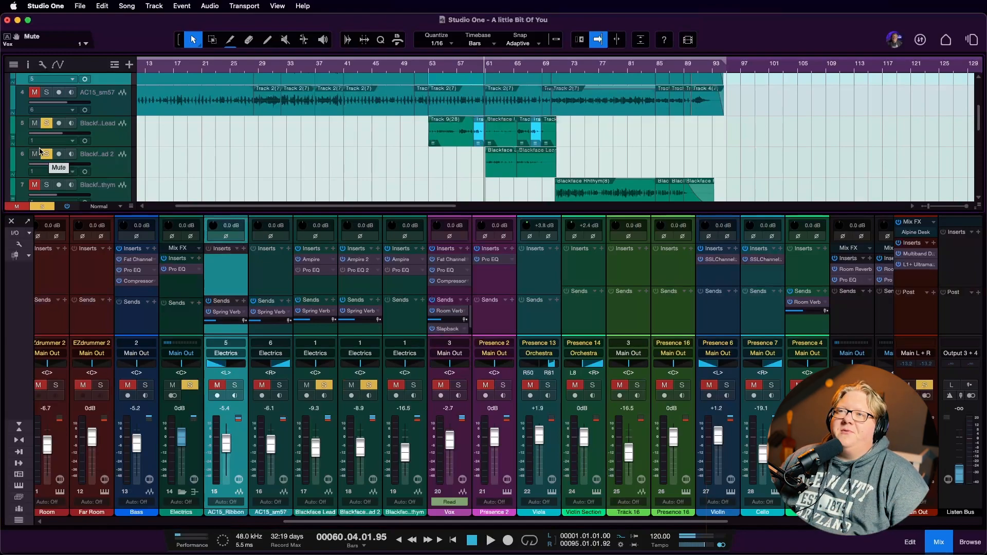
key("space")
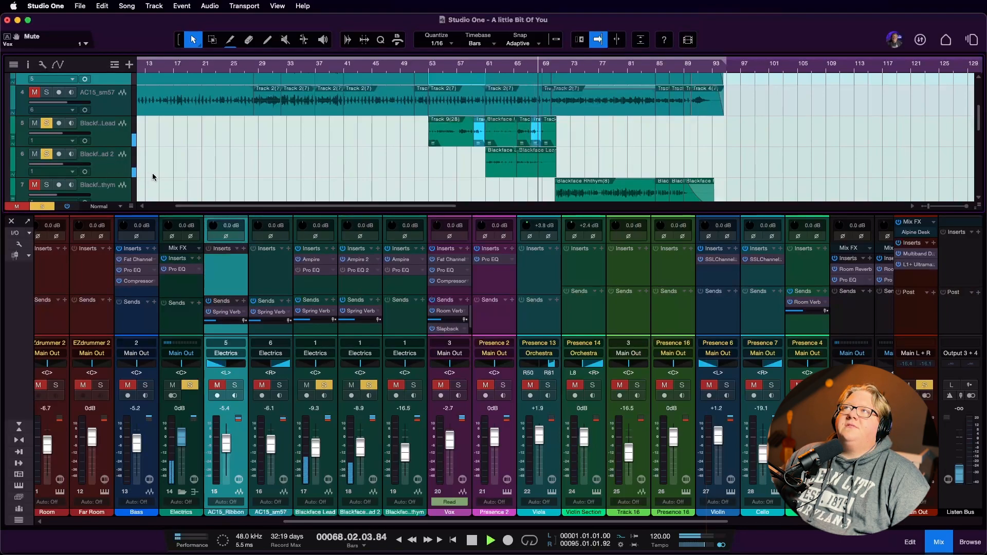
key("space")
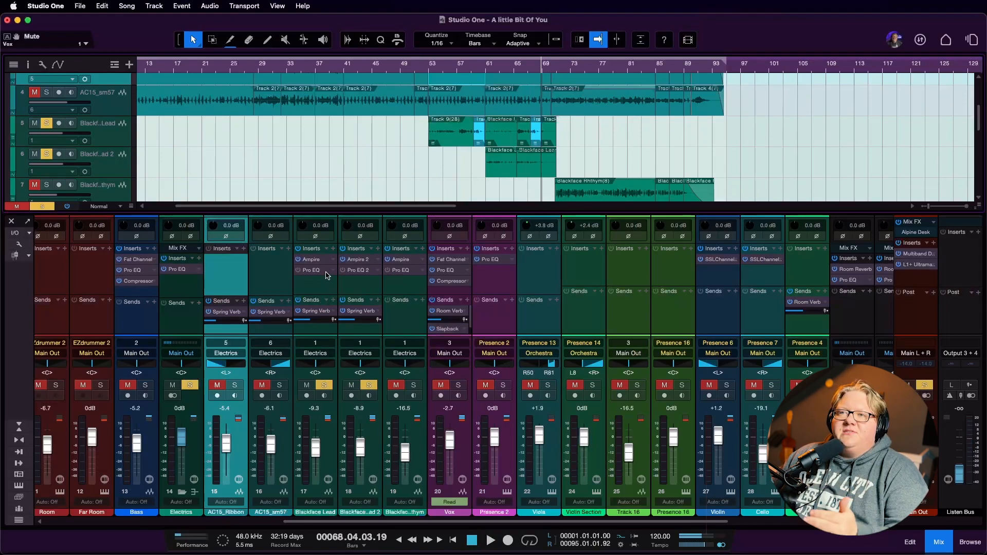
Step: Examine the Pro EQ curve on the Blackface Lead channel alongside its Ampire amp and pedal settings
left_click(437, 70)
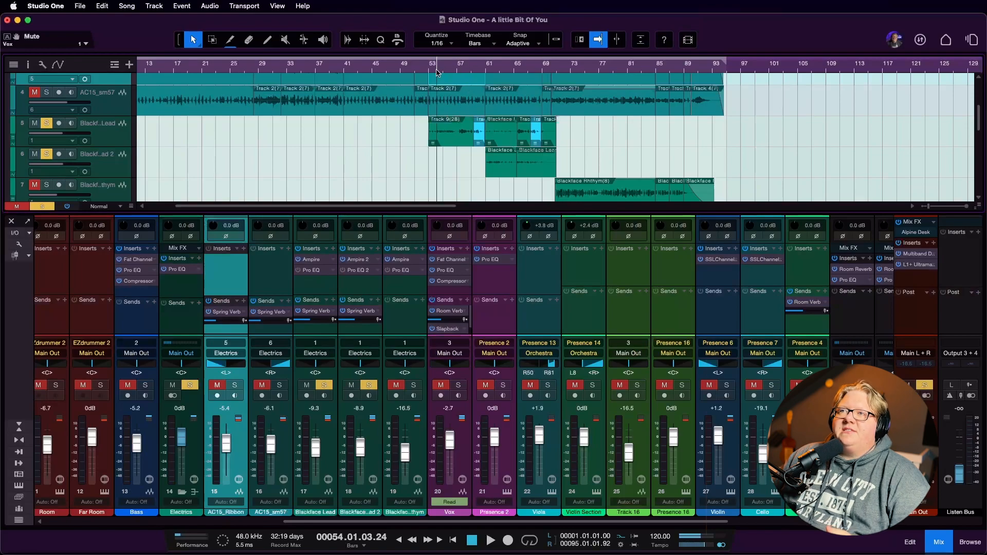
left_click(311, 270)
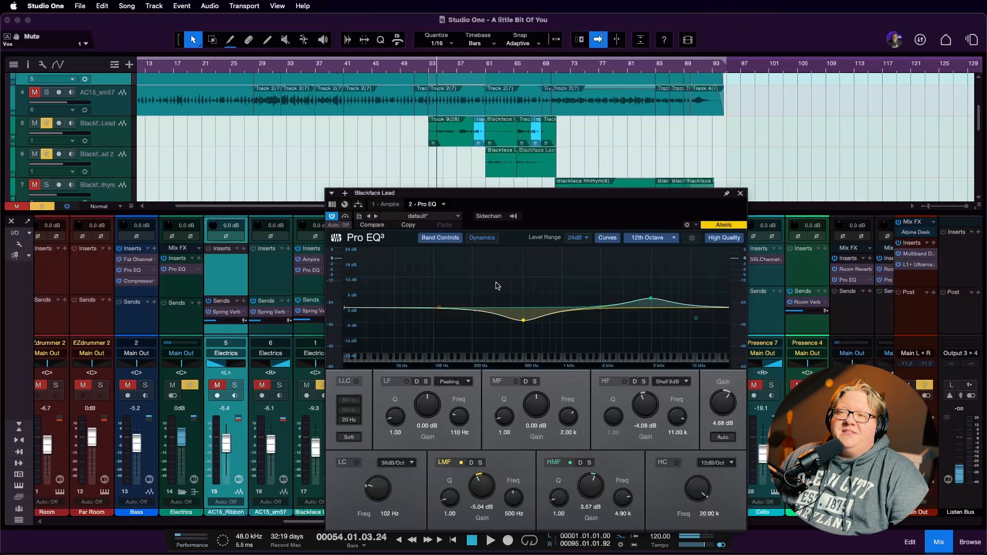
left_click(389, 204)
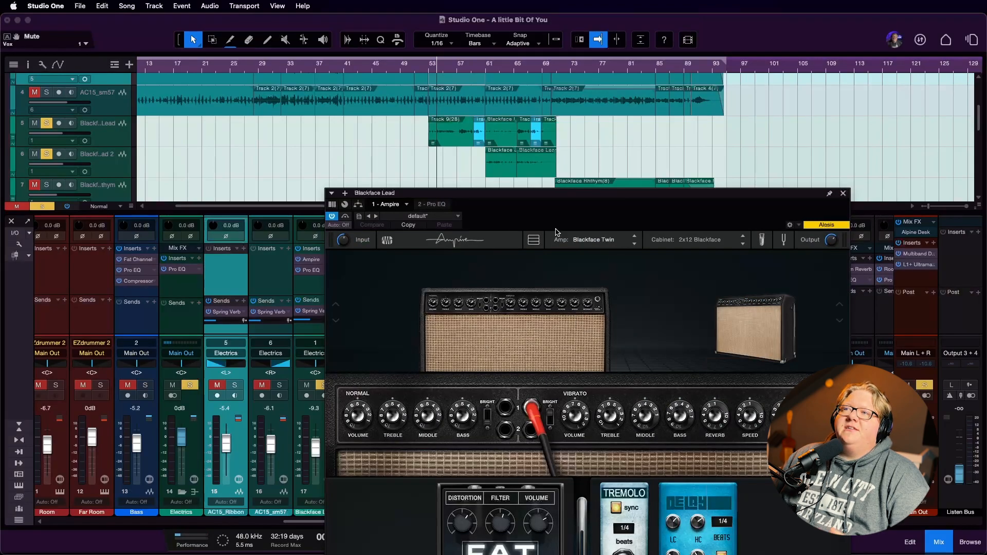
left_click(426, 205)
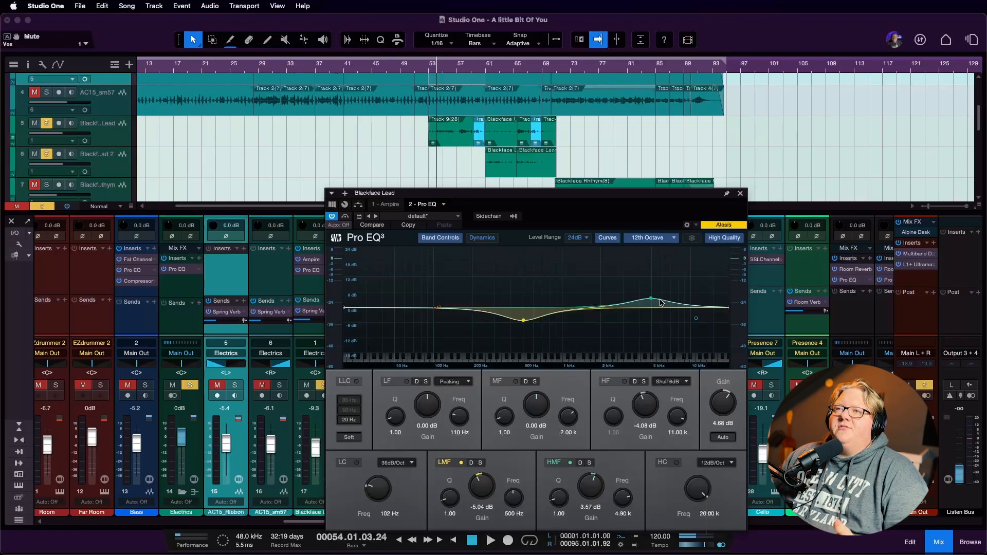
Step: Play Blackface Lead from about bar 53, comparing its Pro EQ bypassed and active, and close the plug-in
left_click(437, 78)
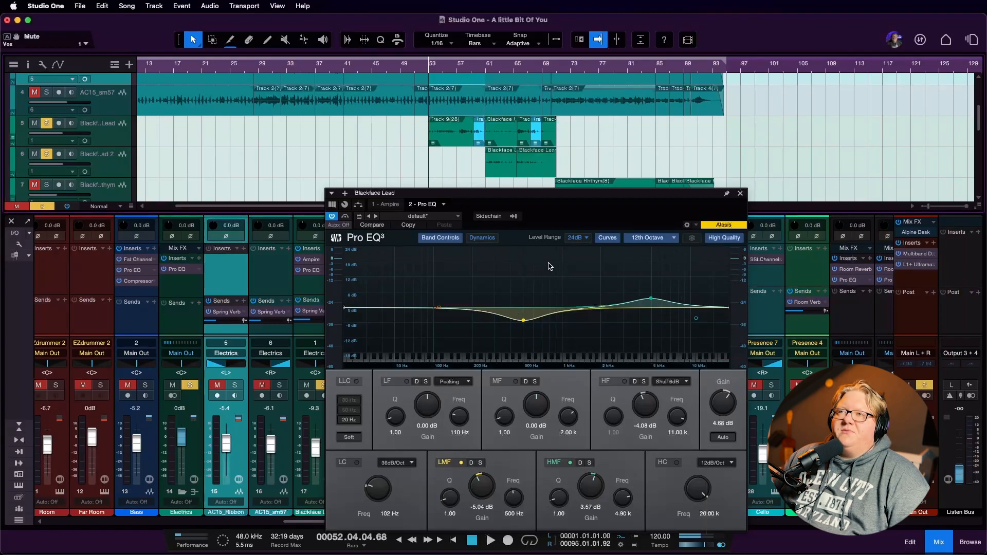
key("space")
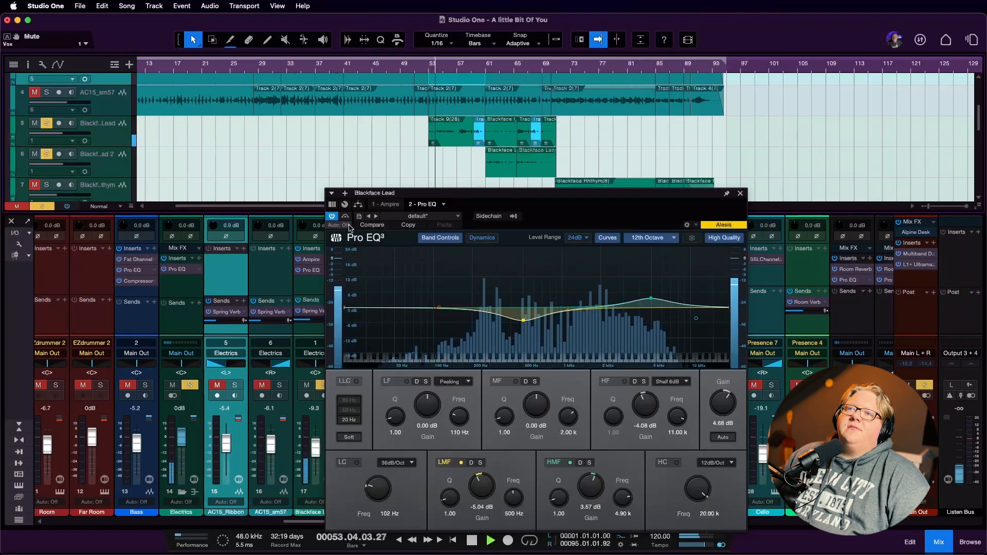
left_click(332, 216)
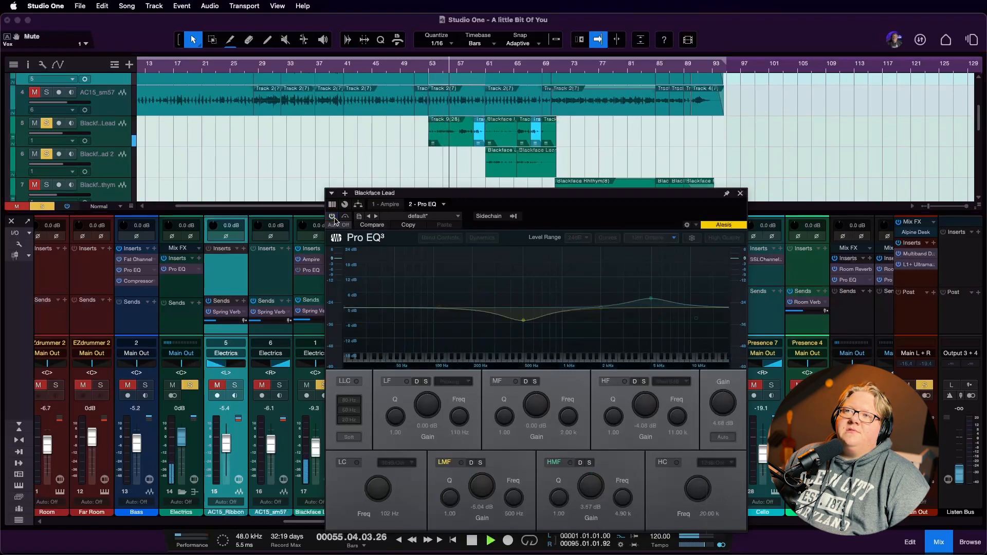
left_click(332, 216)
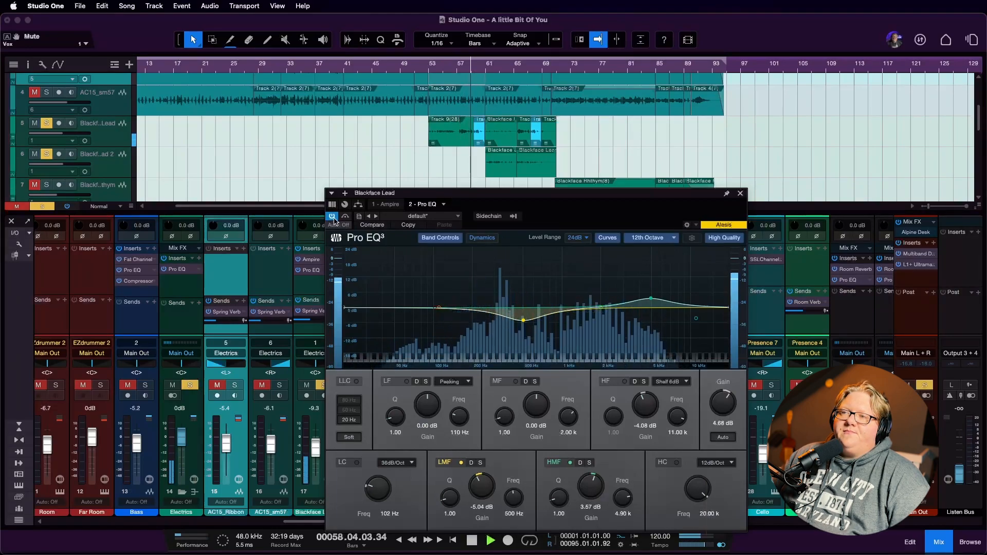
key("space")
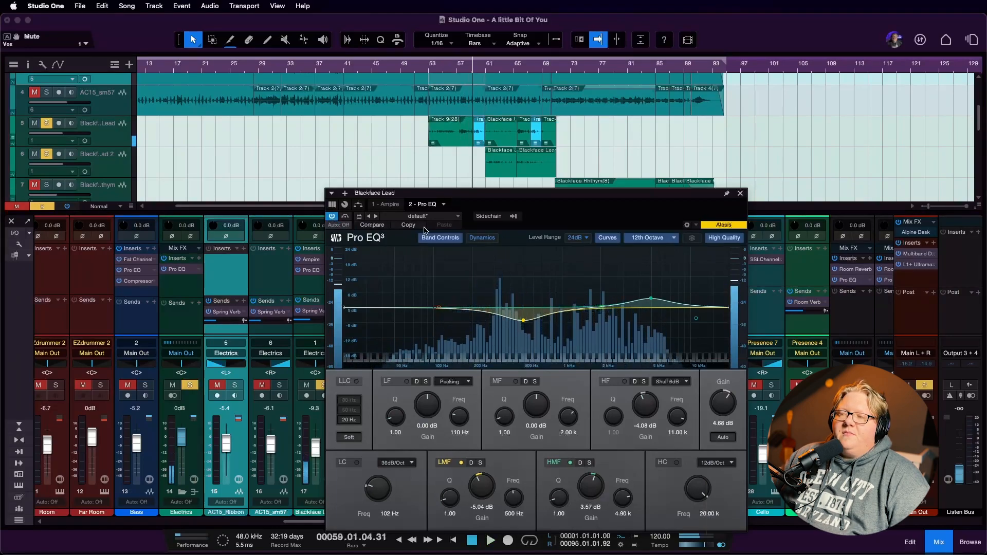
left_click(740, 195)
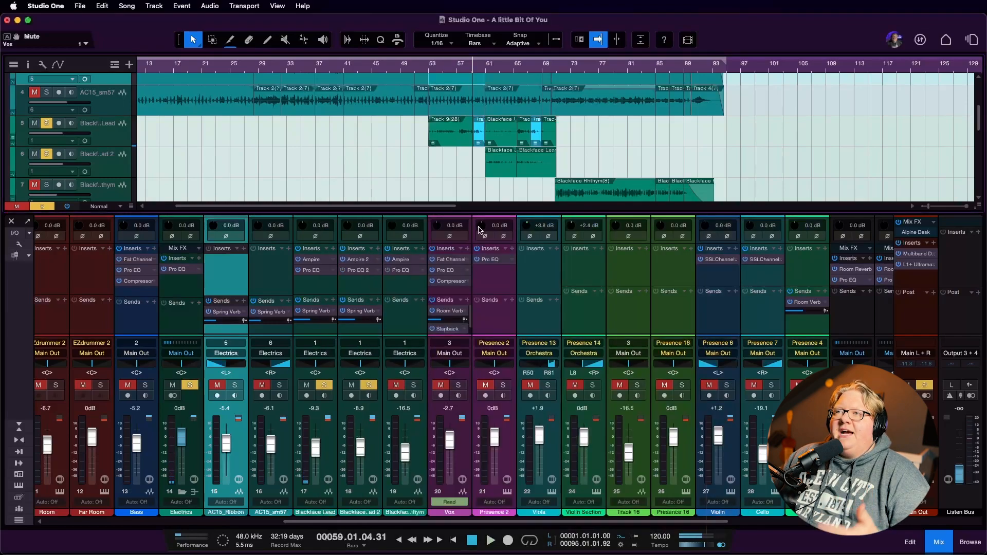
Step: Enable the Pro EQ 2 on the Blackface Lead 2 channel and close the plug-in
left_click(360, 271)
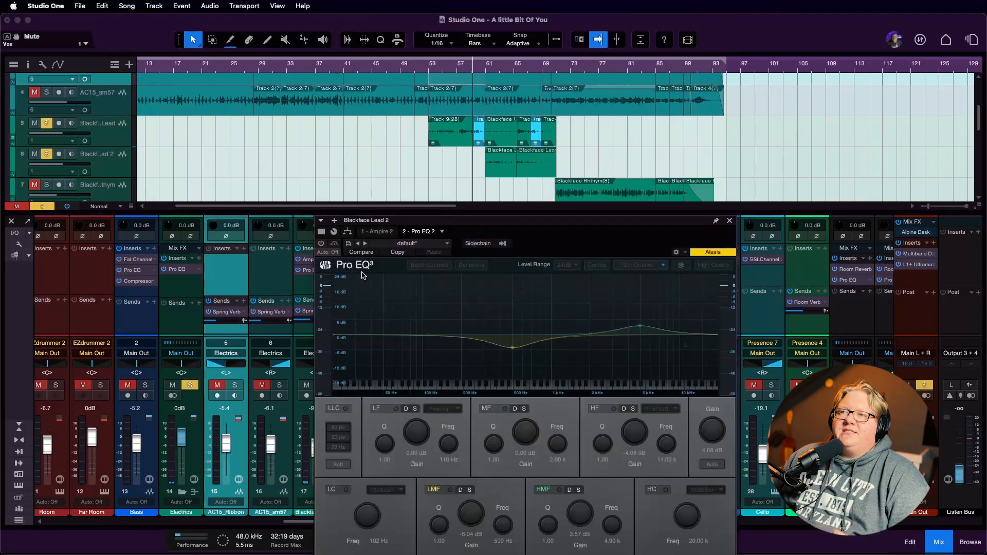
left_click(321, 244)
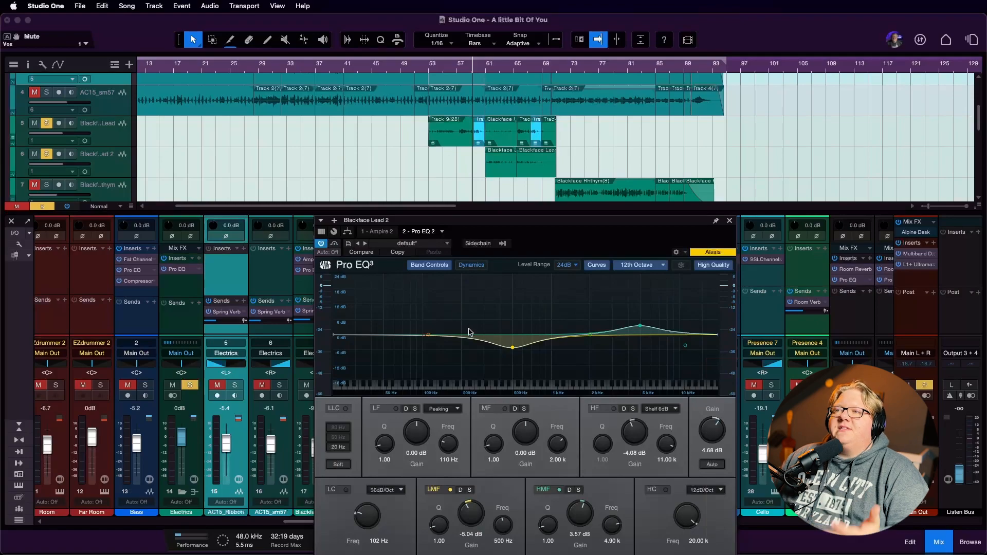
left_click(729, 221)
Step: Play both soloed lead guitars with their EQs from about bar 59, and return the playhead to bar 52
key("space")
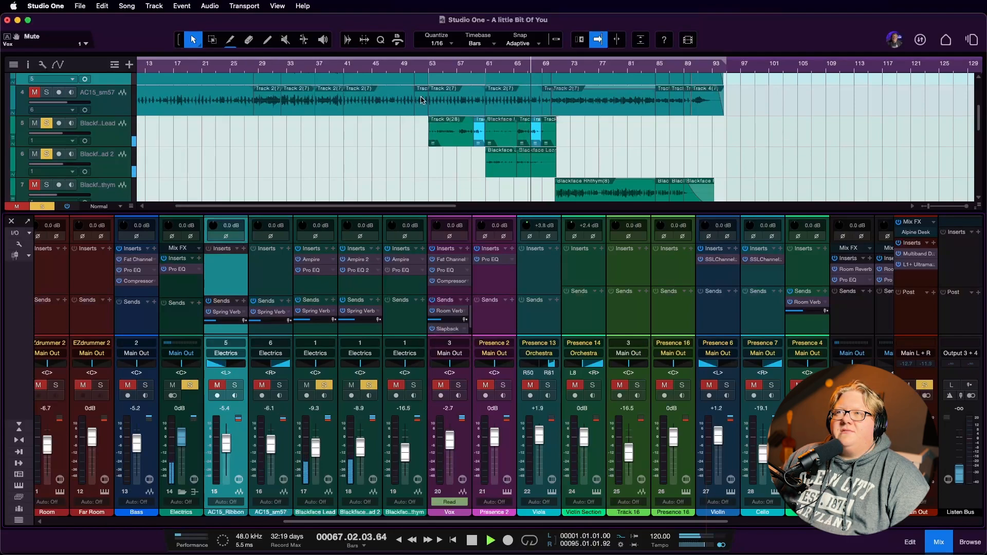
key("space")
left_click(421, 69)
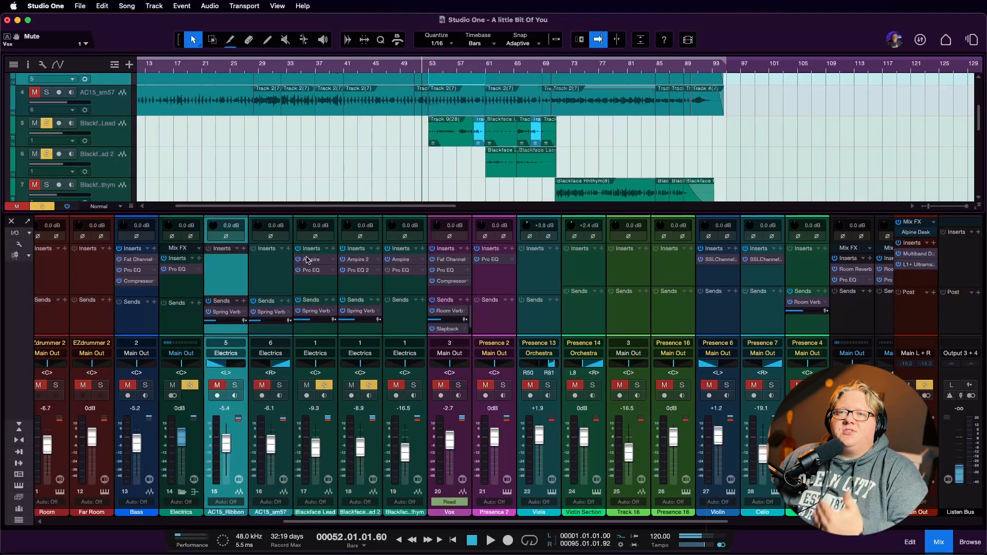
Step: Clear all solos and play the lead guitars in the full mix from bar 52 to about bar 67
left_click(190, 385, "alt")
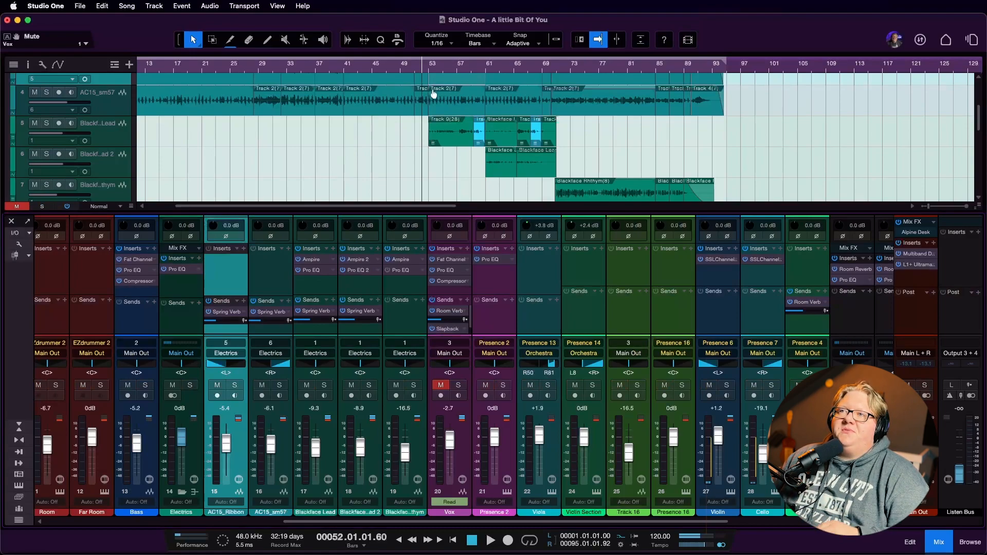
key("space")
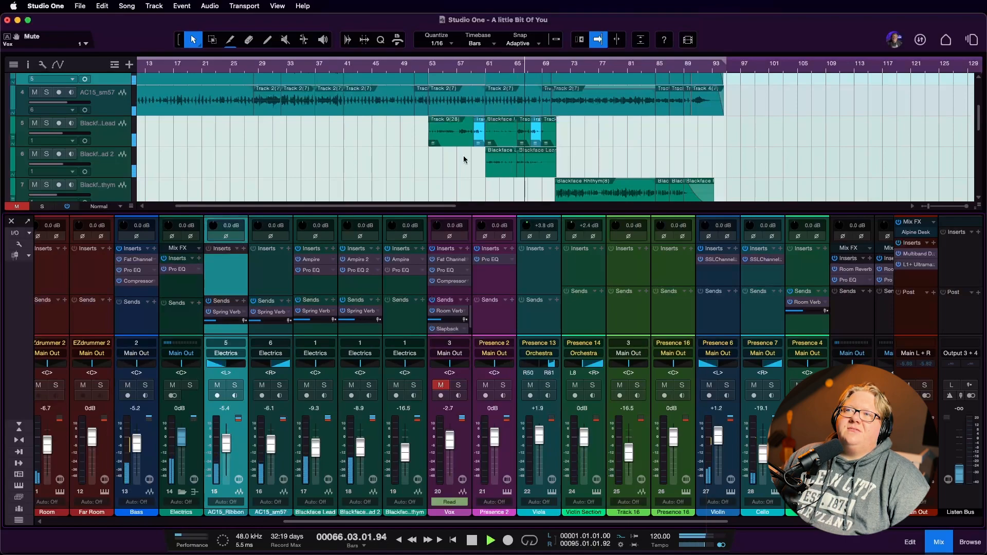
key("space")
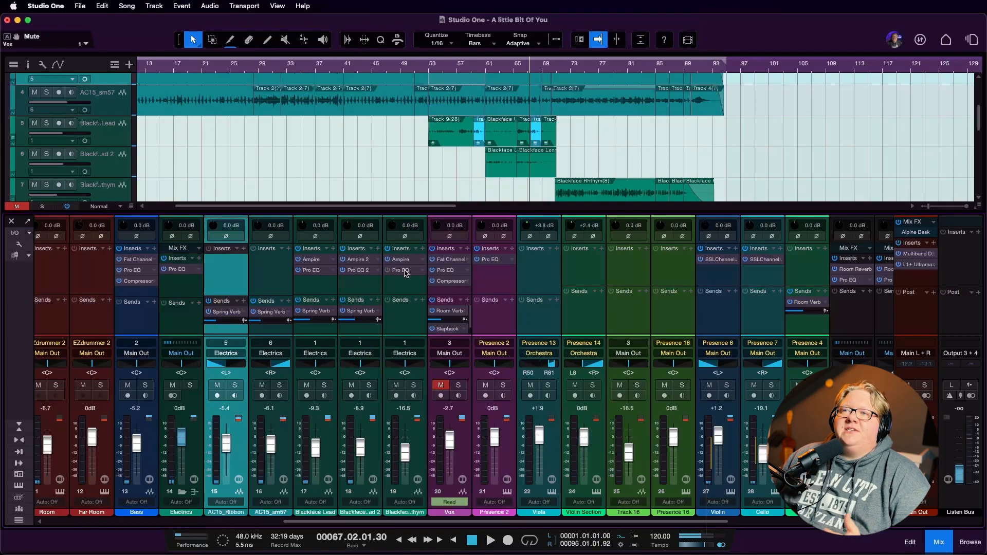
Step: Select the Blackface Rhthym track near bar 70, examine its Ampire amp, cabinet and pedal settings, and close the plug-in
left_click(553, 65)
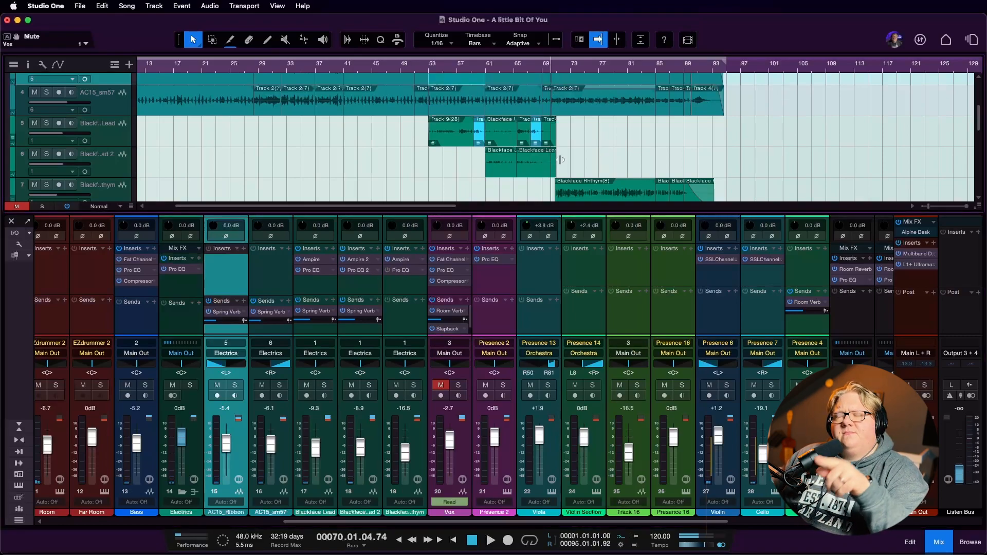
left_click(575, 192)
left_click(616, 165)
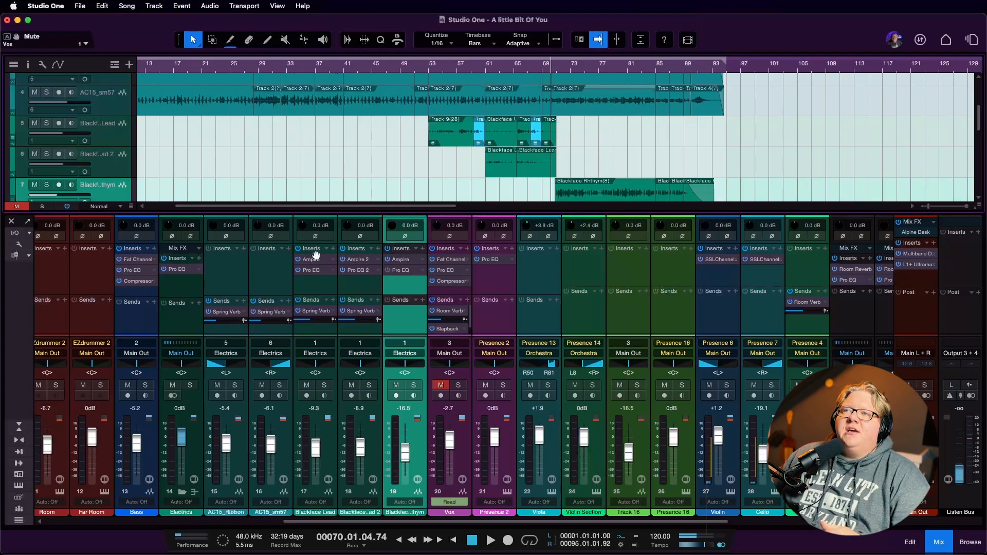
left_click(398, 260)
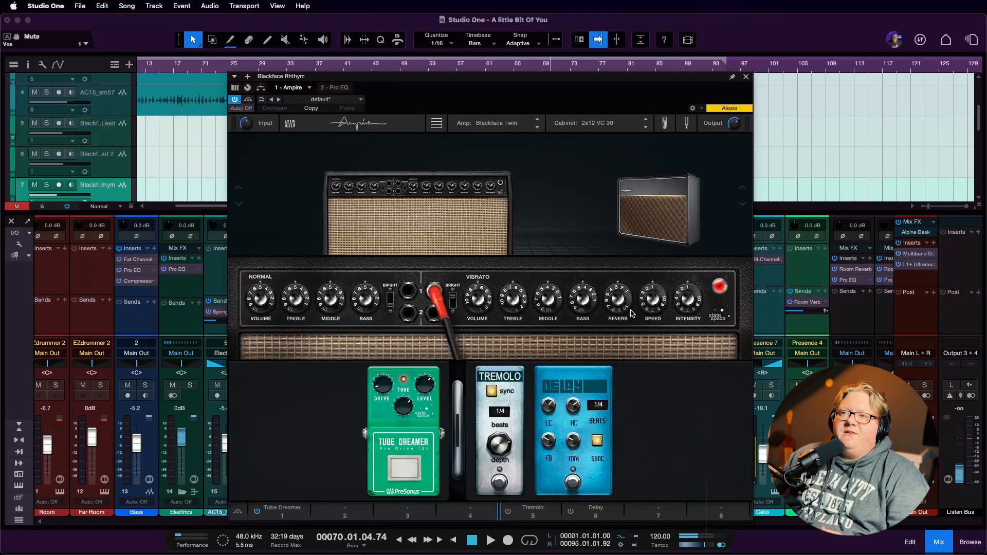
left_click(745, 77)
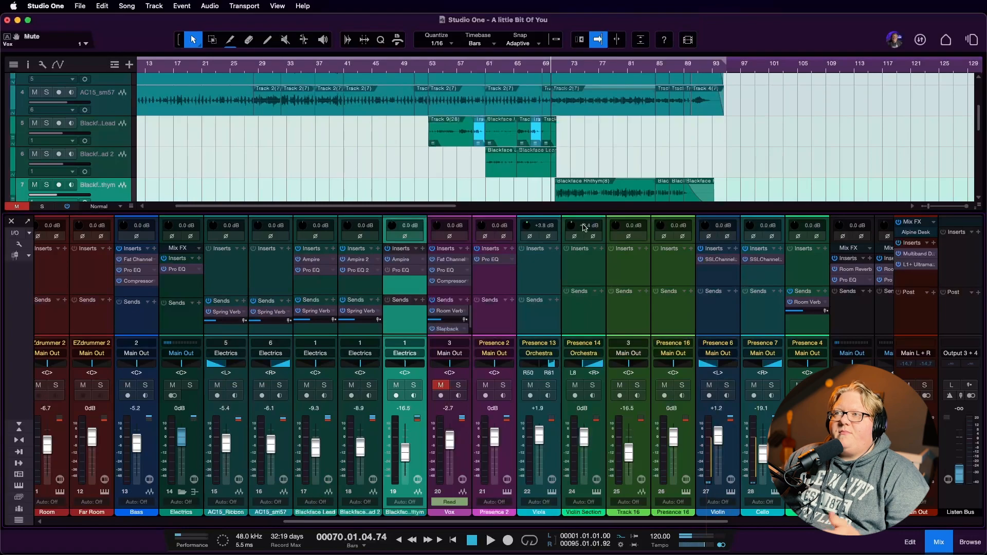
Step: Enable the Pro EQ on the Blackface Rhthym channel and close the plug-in
left_click(399, 271)
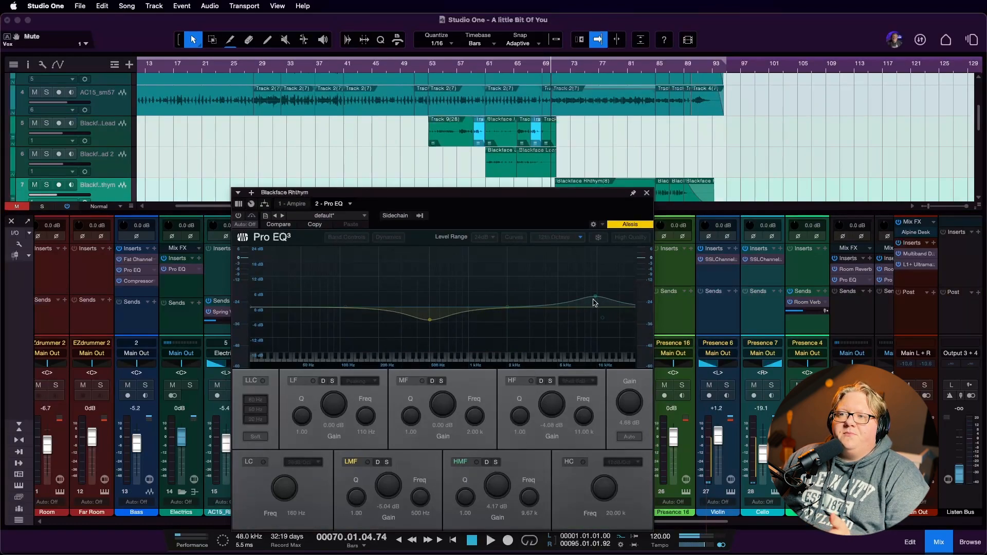
left_click(238, 215)
left_click(646, 194)
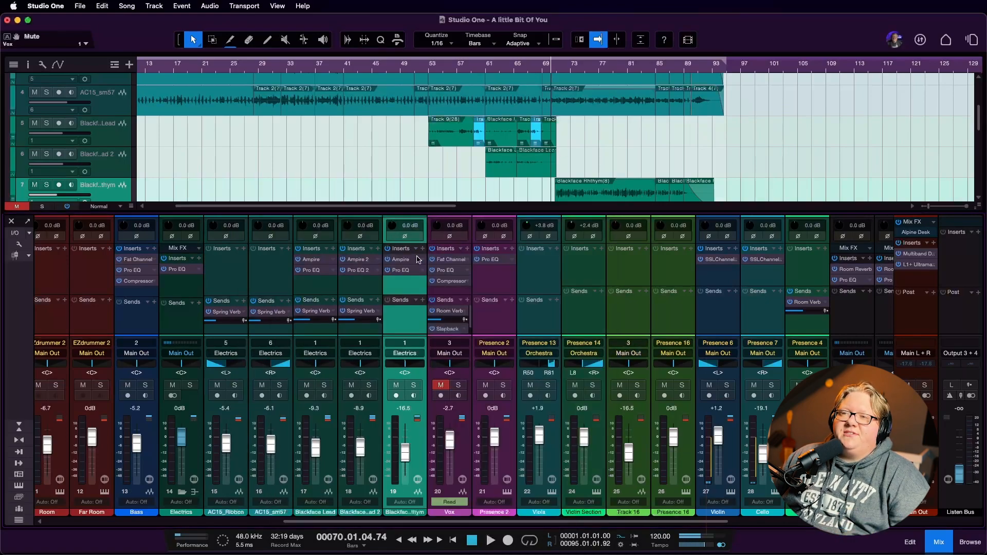
Step: Solo the Blackface Rhthym track, play it from about bar 71 to bar 77, and return the playhead to bar 69
left_click(413, 385)
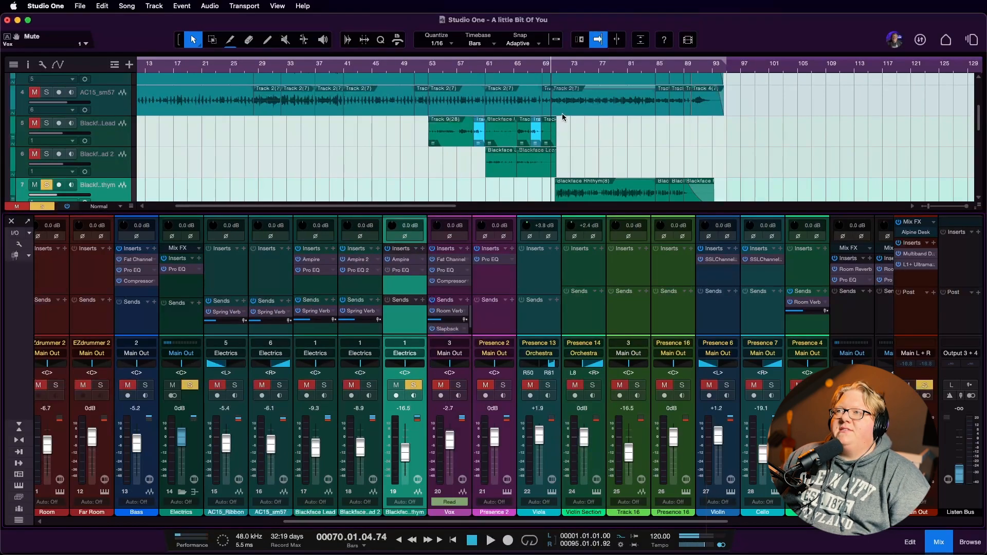
left_click(559, 67)
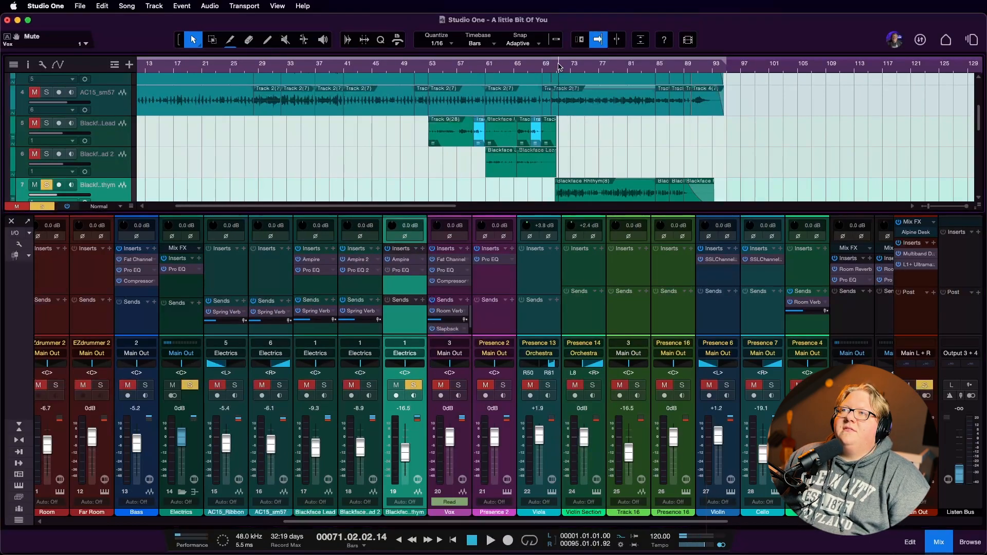
key("space")
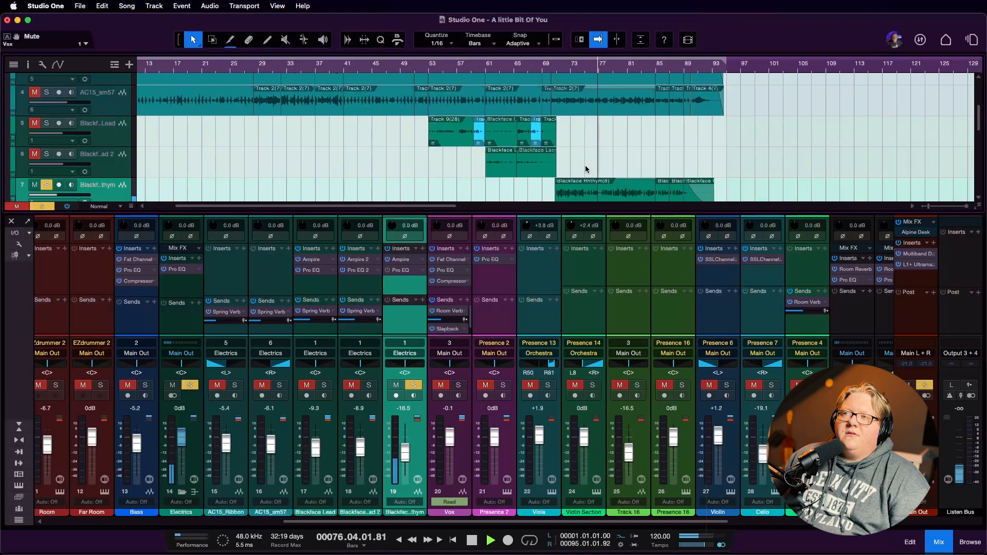
key("space")
left_click(548, 68)
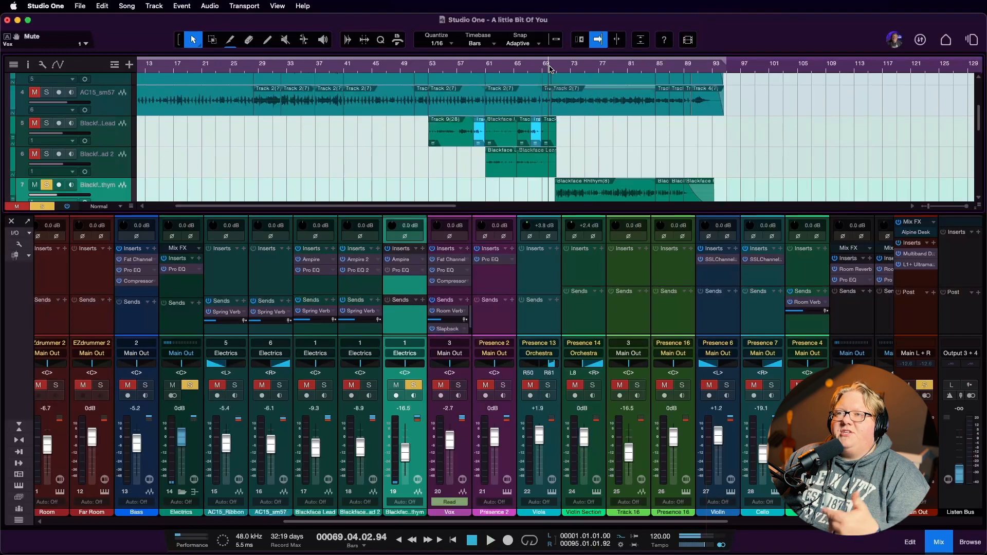
Step: Toggle the rhythm guitar's solo off and on, and play it alone again from the end of bar 70 to bar 75
left_click(413, 385)
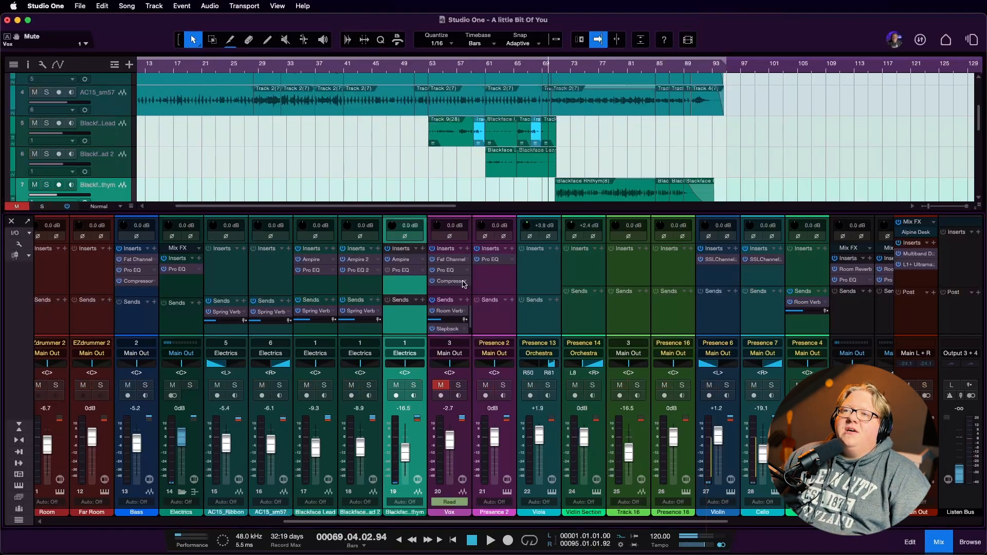
left_click(413, 385)
left_click(555, 70)
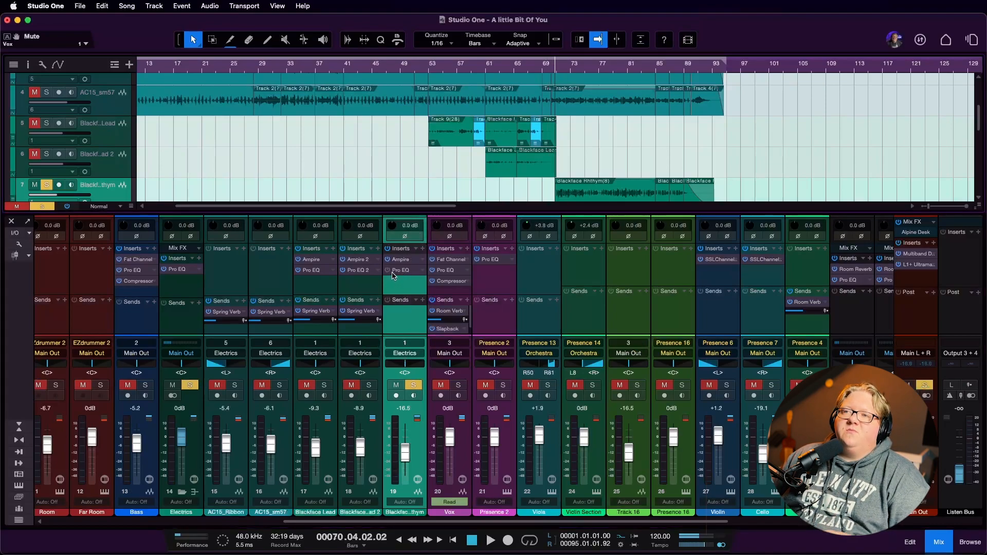
key("space")
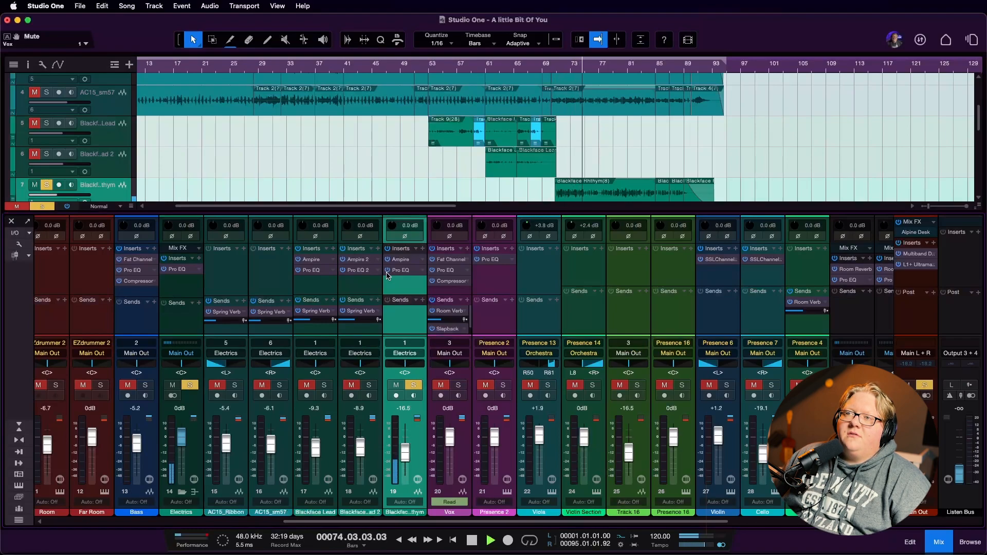
key("space")
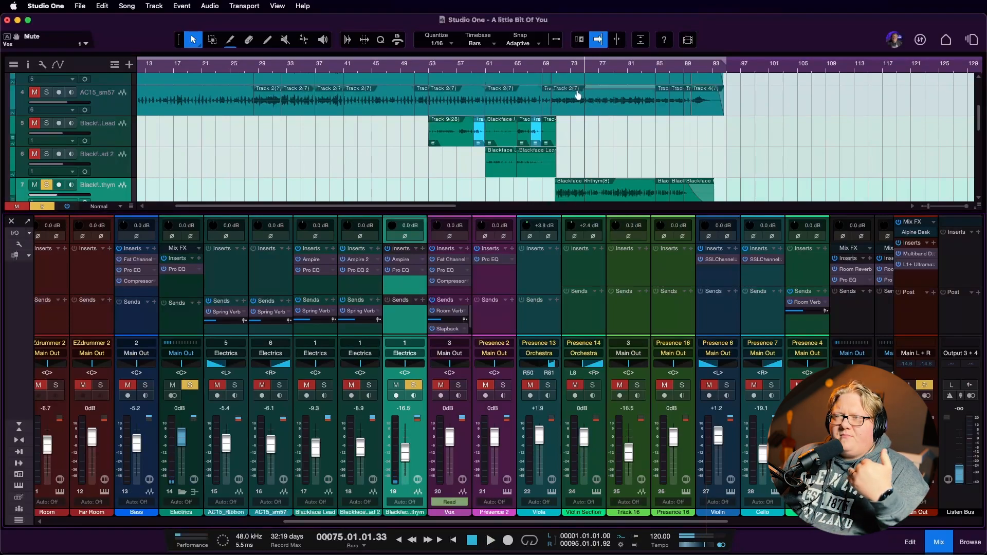
Step: Clear the rhythm guitar's solo and play the full mix from bar 70, unmuting the Vox partway and muting it again
left_click(551, 70)
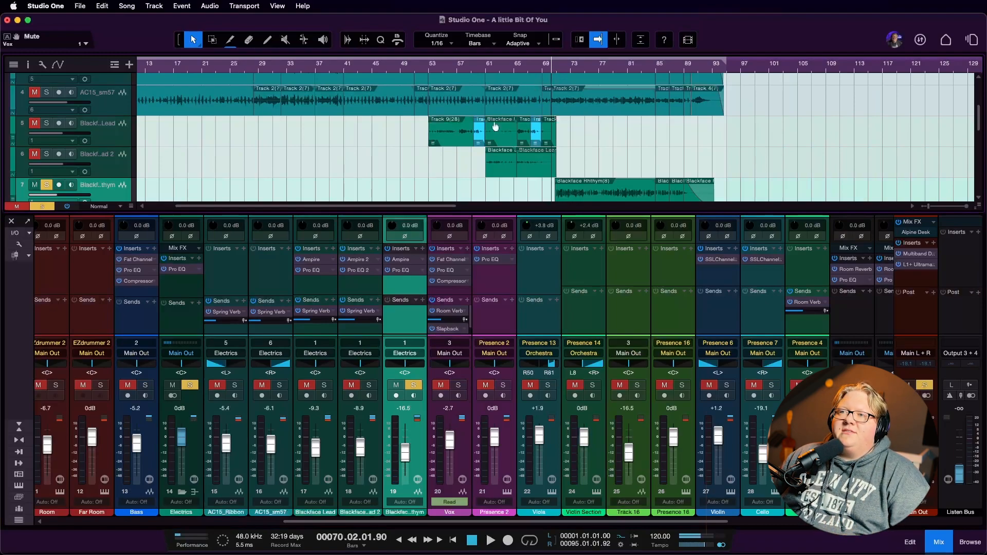
left_click(439, 386)
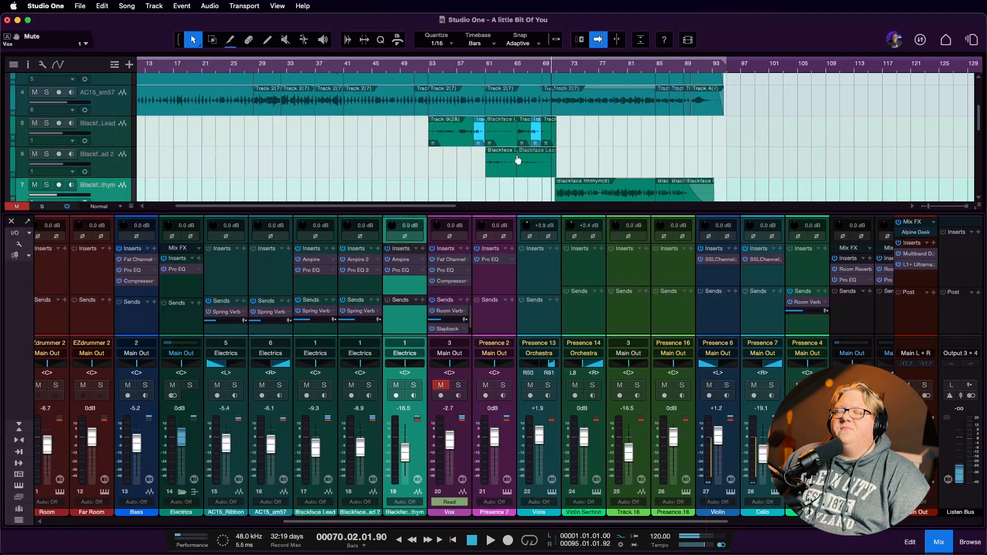
key("space")
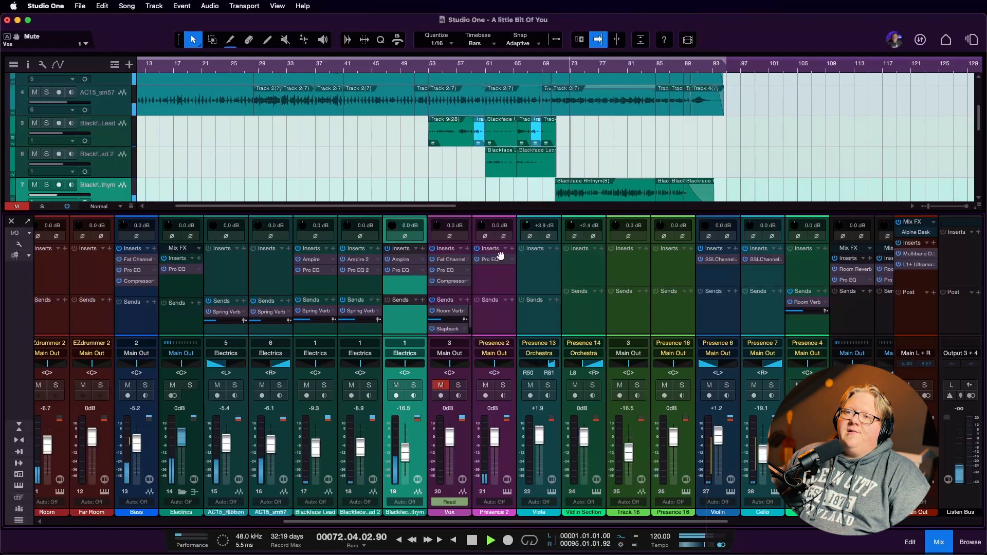
left_click(441, 385)
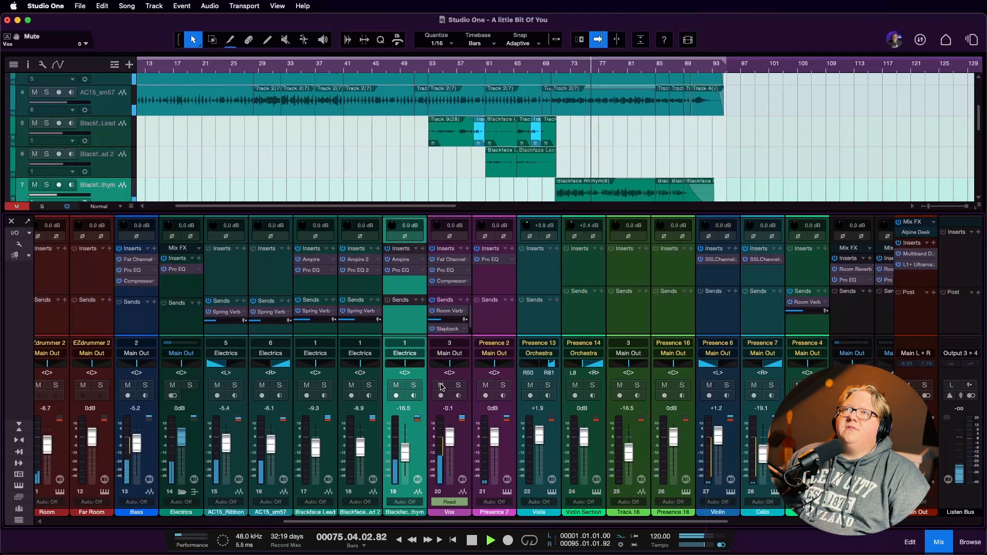
left_click(440, 385)
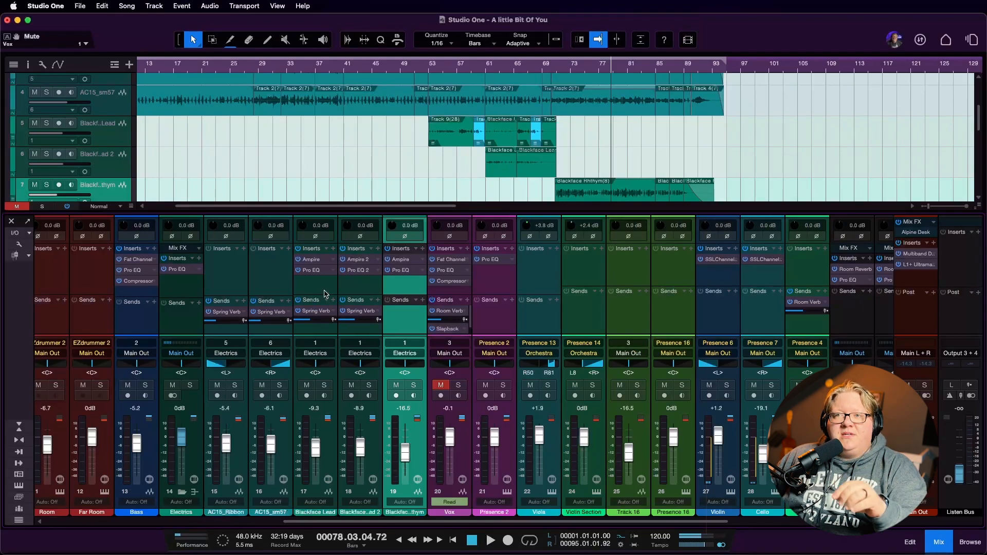
Step: Open the Pro EQ on the Electrics bus to examine its curve
left_click(175, 269)
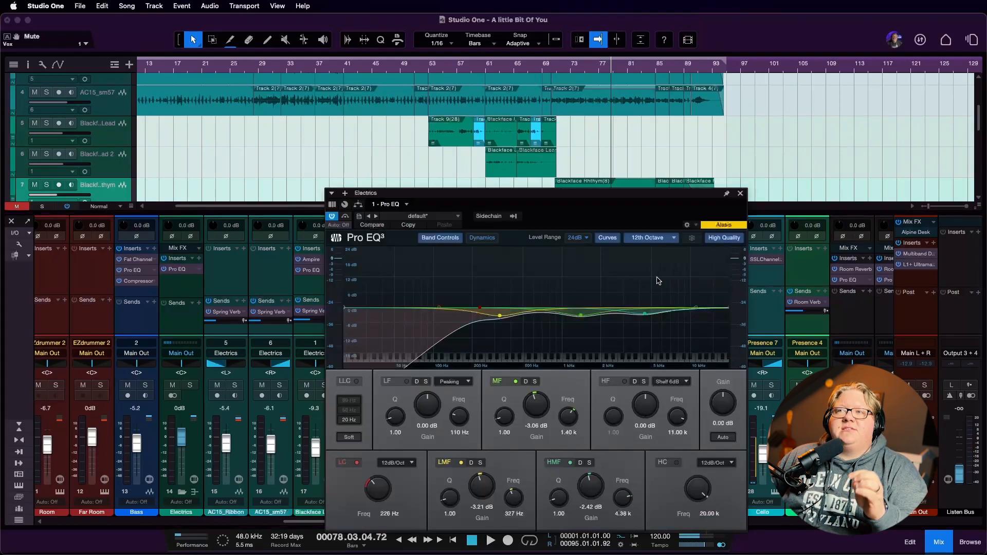